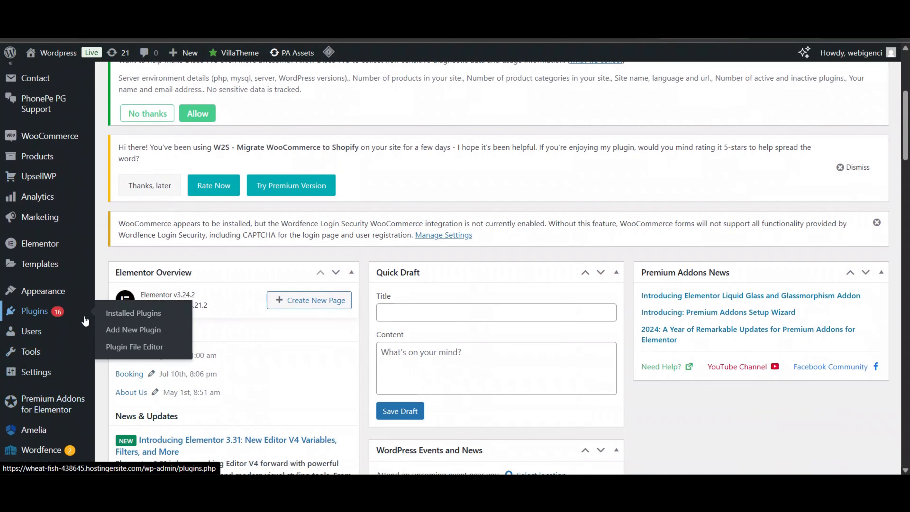
- Go to Plugins > Add New Plugin and browse featured plugins like Akismet and Jetpack
{"action": "left_click", "coordinate": [121, 330]}
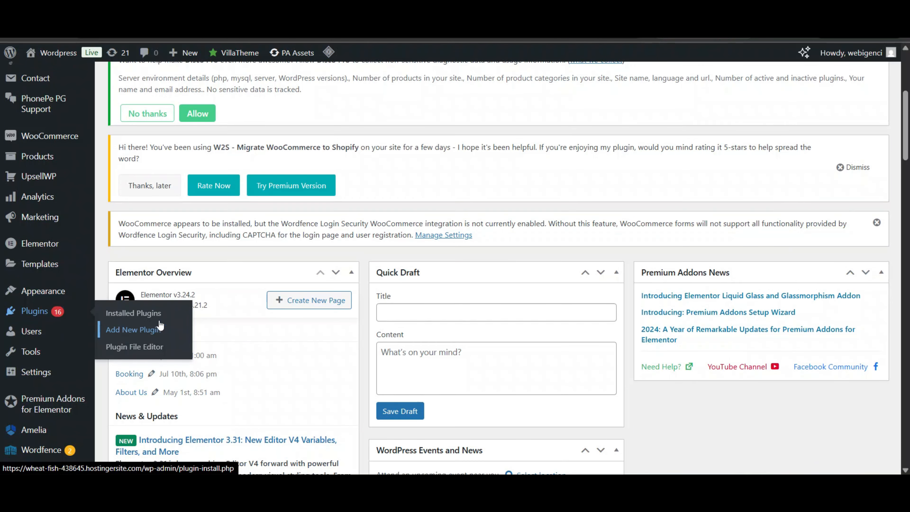
{"action": "scroll", "coordinate": [526, 211], "scroll_direction": "down", "scroll_amount": 10}
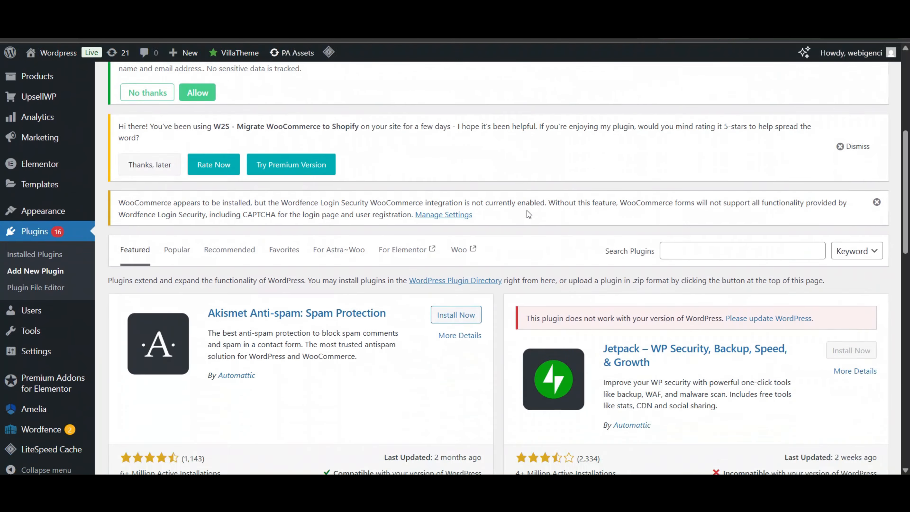
- Search the plugin directory for 'disco' and start updating the Disco plugin
{"action": "left_click", "coordinate": [755, 155]}
{"action": "type", "text": "disco"}
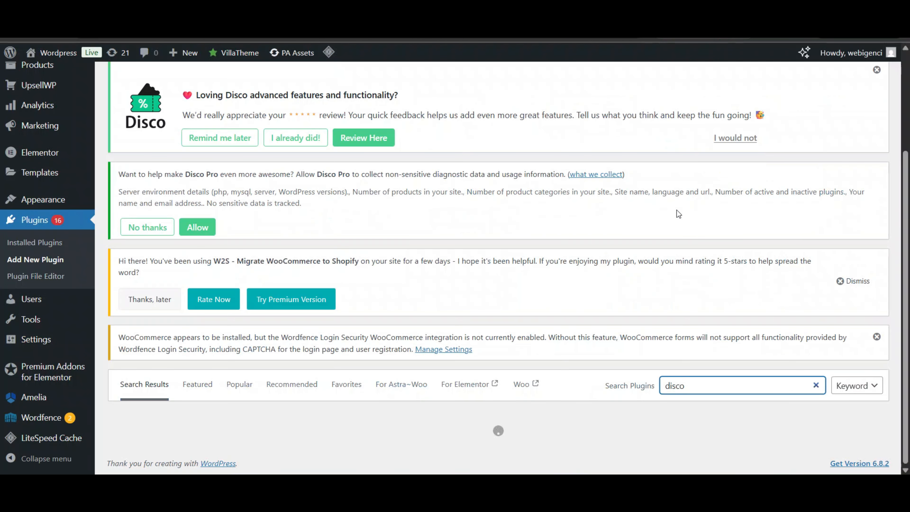
{"action": "scroll", "coordinate": [435, 234], "scroll_direction": "down", "scroll_amount": 9}
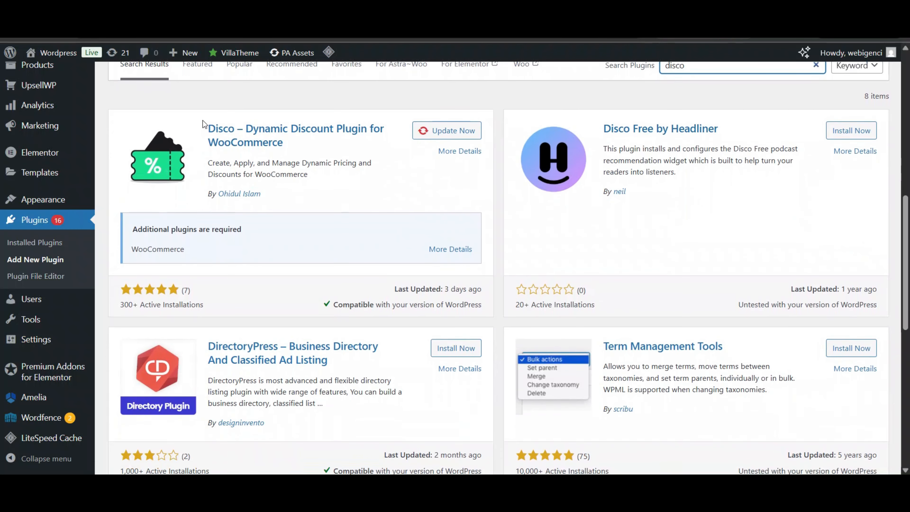
{"action": "left_click", "coordinate": [449, 130]}
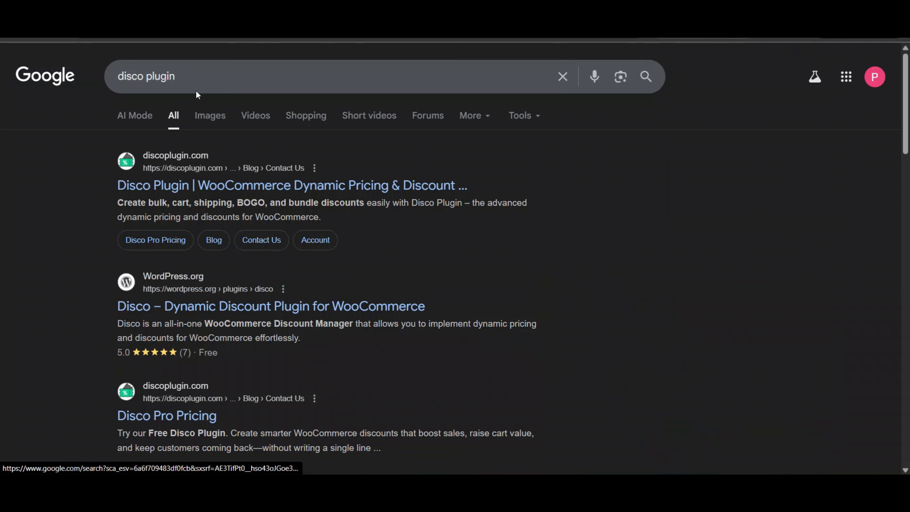
- Open the official Disco website, discoplugin.com, from the search results
{"action": "left_click", "coordinate": [196, 90]}
{"action": "left_click", "coordinate": [73, 204]}
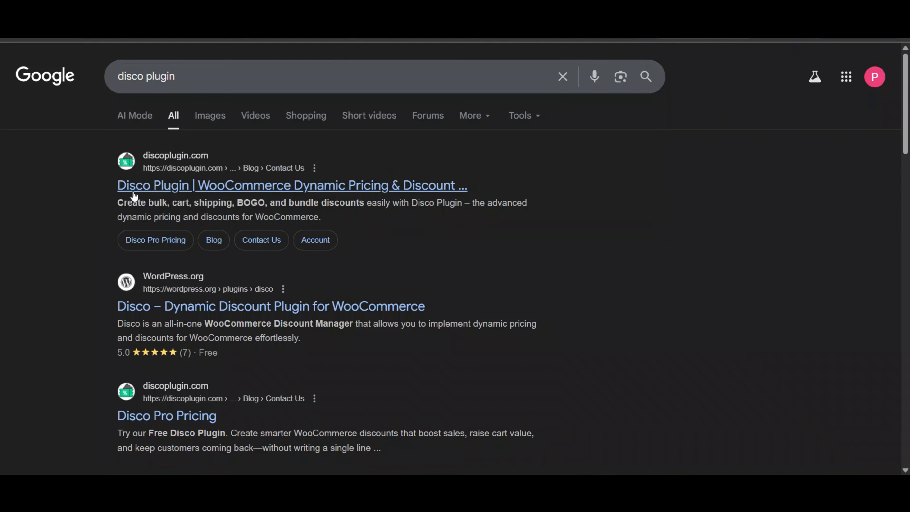
{"action": "left_click", "coordinate": [181, 181]}
{"action": "scroll", "coordinate": [362, 159], "scroll_direction": "down", "scroll_amount": 2}
{"action": "scroll", "coordinate": [362, 159], "scroll_direction": "up", "scroll_amount": 2}
{"action": "scroll", "coordinate": [361, 159], "scroll_direction": "down", "scroll_amount": 8}
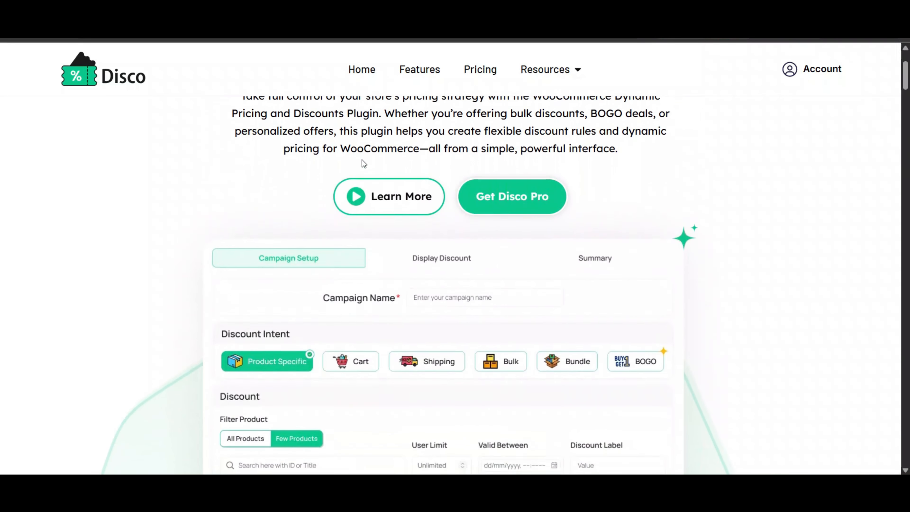
{"action": "scroll", "coordinate": [362, 160], "scroll_direction": "down", "scroll_amount": 5}
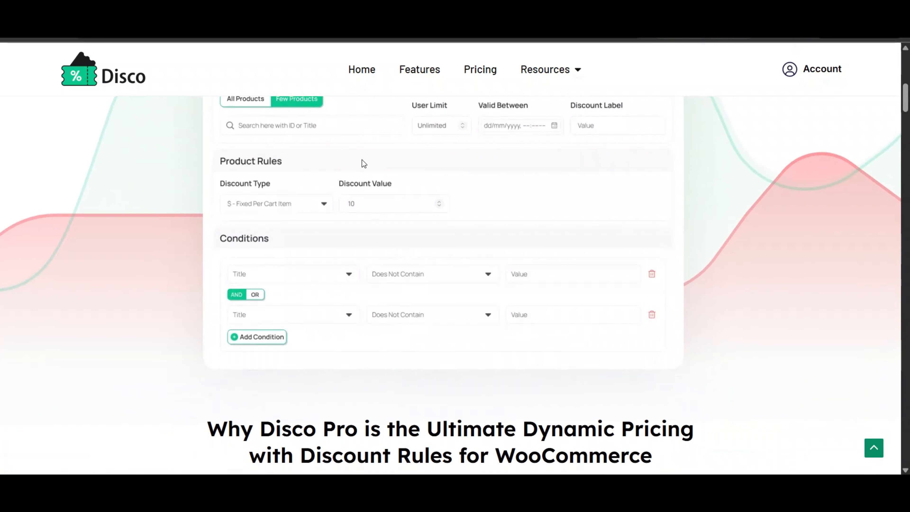
{"action": "scroll", "coordinate": [362, 159], "scroll_direction": "down", "scroll_amount": 6}
{"action": "scroll", "coordinate": [362, 160], "scroll_direction": "up", "scroll_amount": 14}
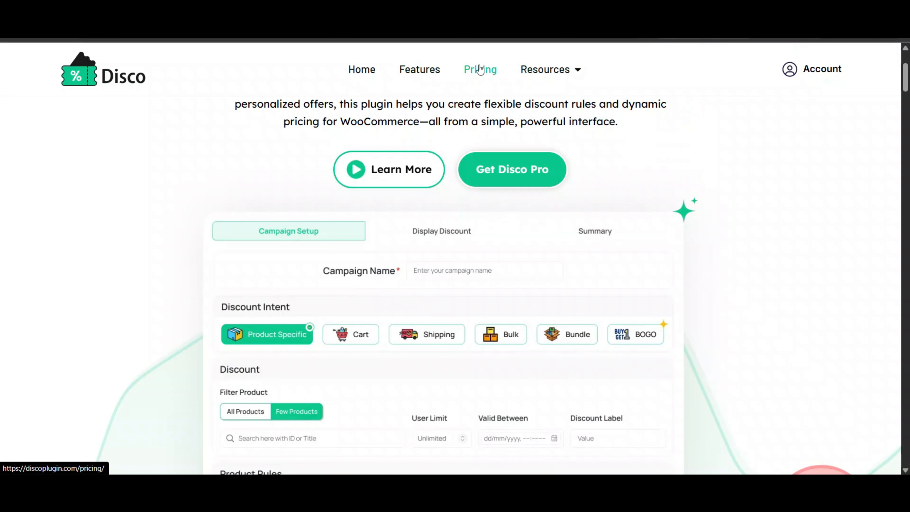
- Review the Disco Pro pricing plans
{"action": "left_click", "coordinate": [506, 171]}
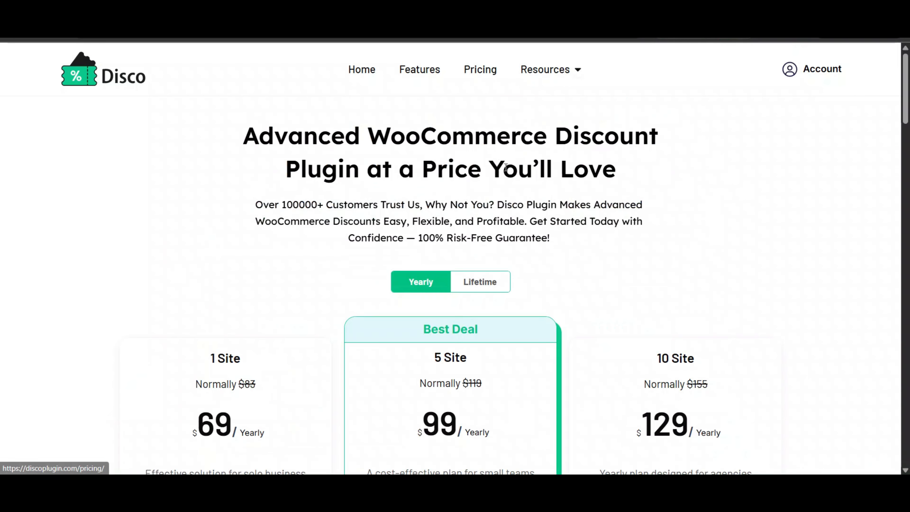
{"action": "scroll", "coordinate": [507, 171], "scroll_direction": "down", "scroll_amount": 5}
{"action": "scroll", "coordinate": [297, 190], "scroll_direction": "up", "scroll_amount": 1}
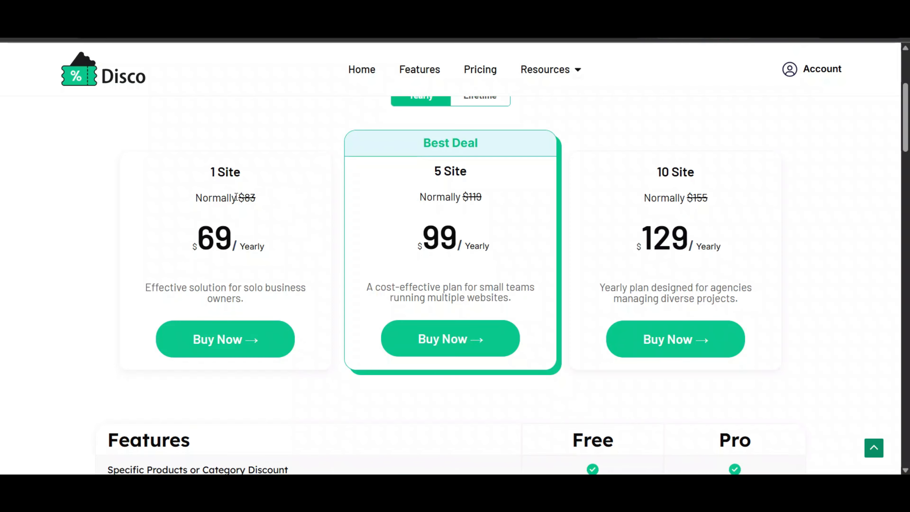
{"action": "scroll", "coordinate": [264, 256], "scroll_direction": "up", "scroll_amount": 1}
{"action": "scroll", "coordinate": [265, 253], "scroll_direction": "down", "scroll_amount": 2}
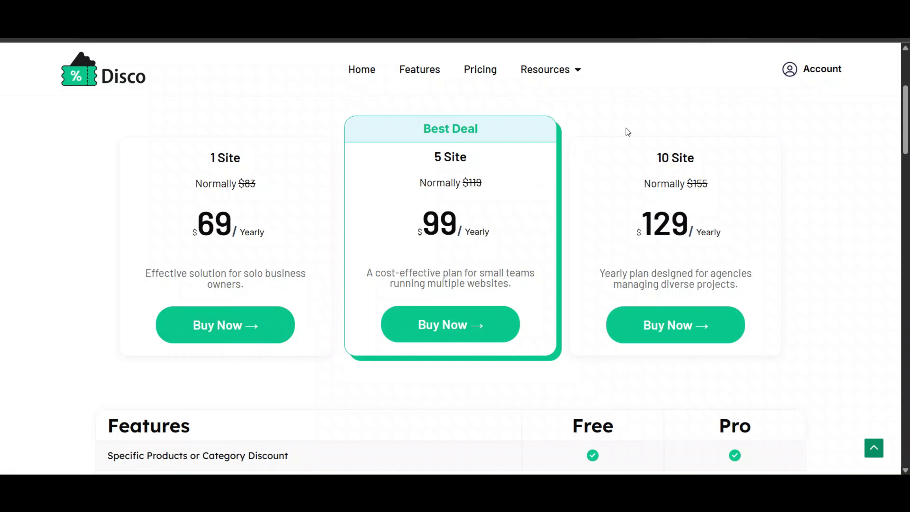
{"action": "scroll", "coordinate": [610, 148], "scroll_direction": "down", "scroll_amount": 2}
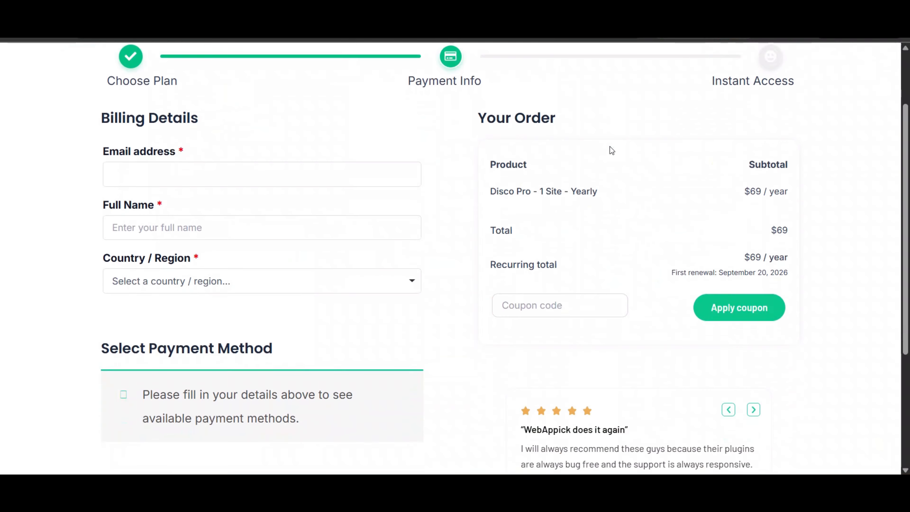
{"action": "scroll", "coordinate": [570, 229], "scroll_direction": "up", "scroll_amount": 1}
{"action": "scroll", "coordinate": [434, 199], "scroll_direction": "down", "scroll_amount": 2}
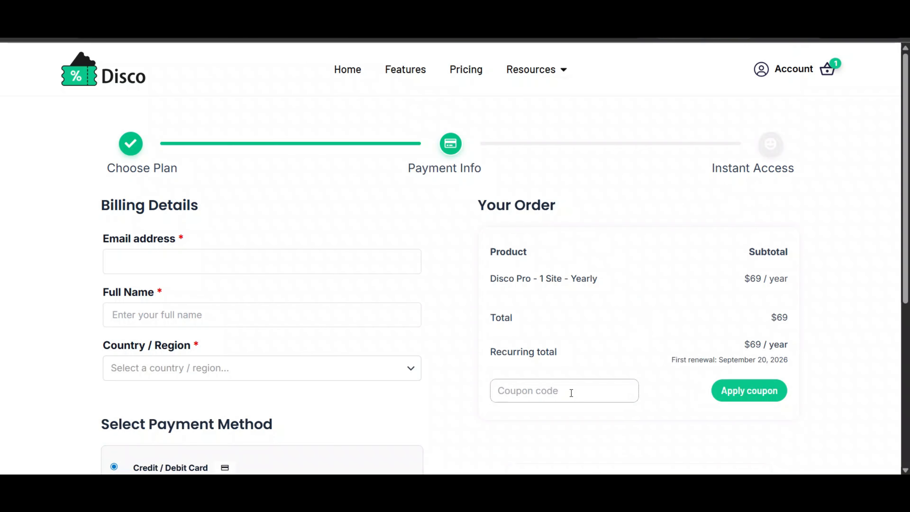
- Enter a coupon code at checkout for Disco Pro 1 Site Yearly ($69/year)
{"action": "left_click", "coordinate": [571, 392]}
{"action": "type", "text": "pawan10"}
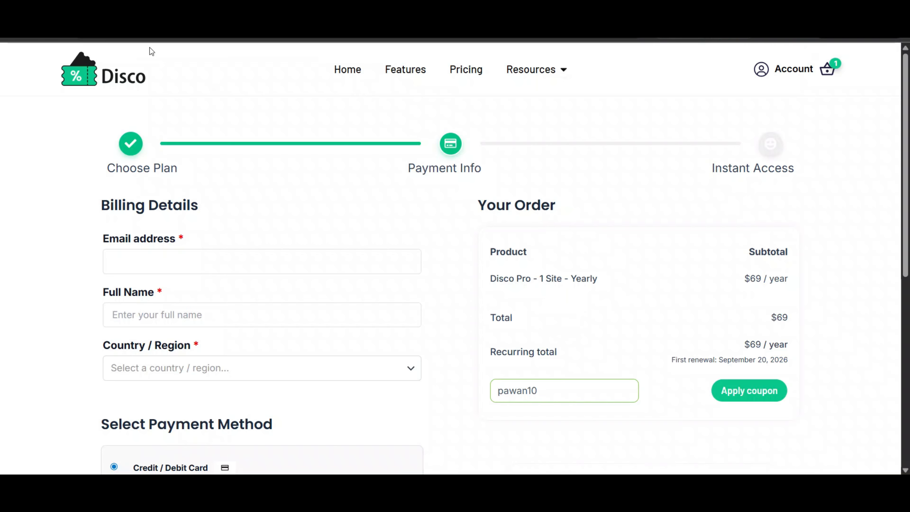
{"action": "left_click", "coordinate": [145, 11]}
{"action": "scroll", "coordinate": [176, 242], "scroll_direction": "up", "scroll_amount": 2}
- Open Disco's campaigns page and start creating a new discount
{"action": "left_click", "coordinate": [26, 190]}
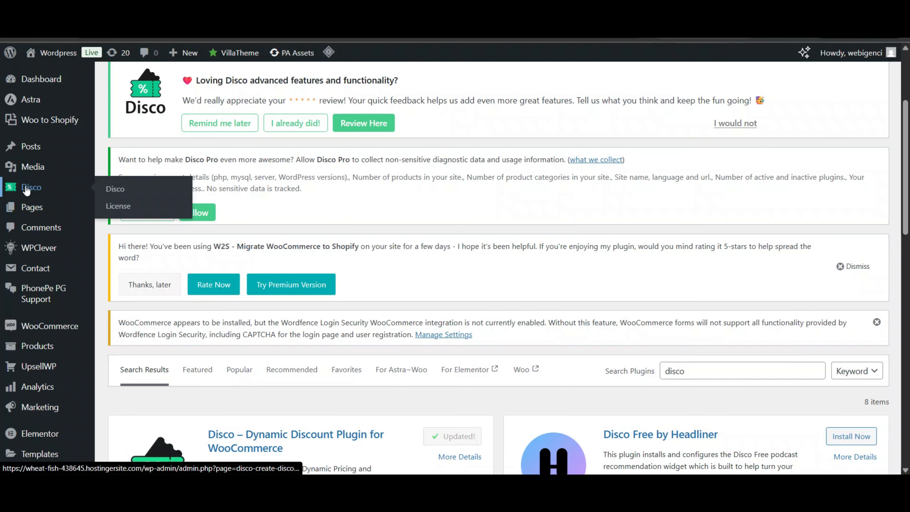
{"action": "scroll", "coordinate": [293, 205], "scroll_direction": "down", "scroll_amount": 5}
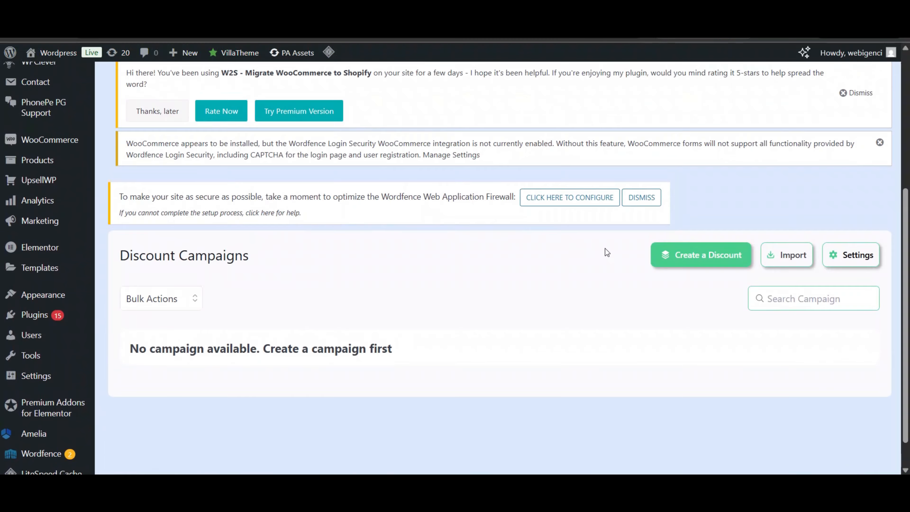
{"action": "left_click", "coordinate": [682, 261]}
{"action": "scroll", "coordinate": [670, 263], "scroll_direction": "down", "scroll_amount": 2}
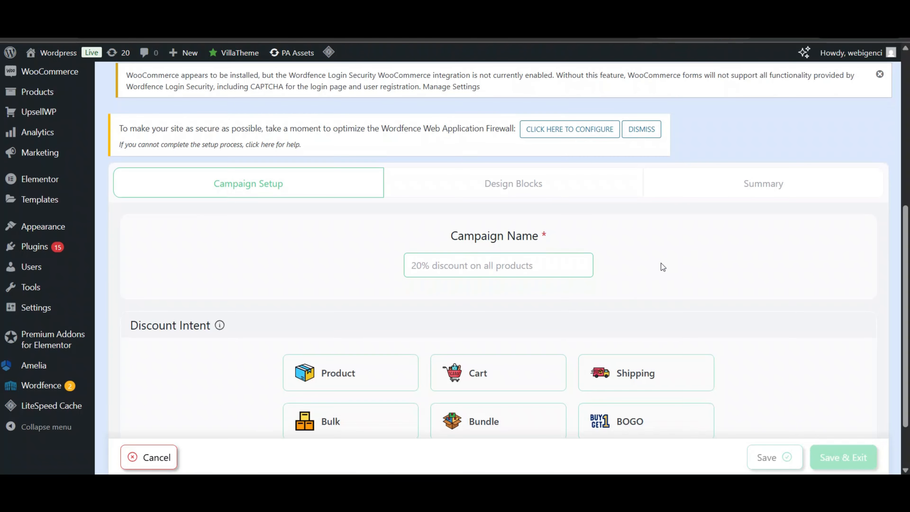
- Name the campaign 'Product Discount' and choose the Product intent
{"action": "left_click", "coordinate": [505, 274]}
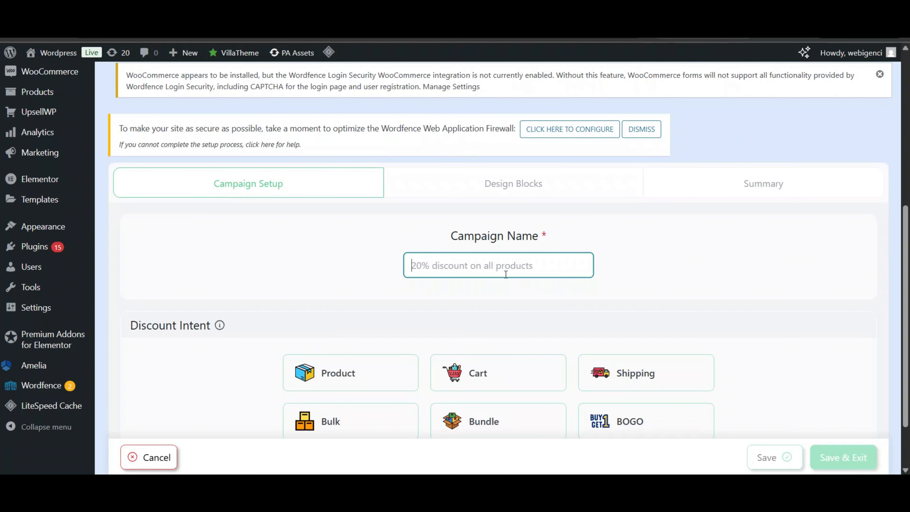
{"action": "type", "text": "Product Discount"}
{"action": "scroll", "coordinate": [504, 272], "scroll_direction": "down", "scroll_amount": 2}
{"action": "left_click", "coordinate": [478, 128]}
{"action": "scroll", "coordinate": [478, 128], "scroll_direction": "down", "scroll_amount": 1}
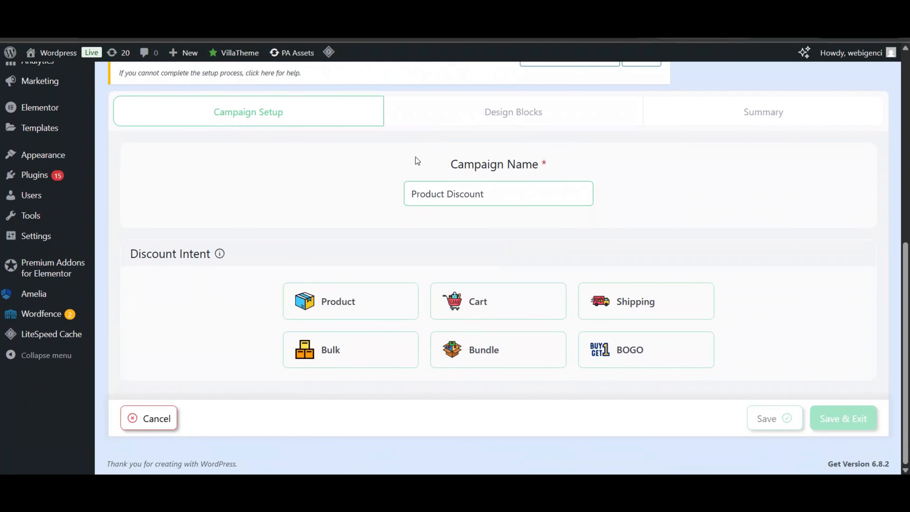
{"action": "left_click", "coordinate": [358, 301]}
- Leave the User Limit field empty so usage stays unlimited
{"action": "scroll", "coordinate": [476, 222], "scroll_direction": "down", "scroll_amount": 5}
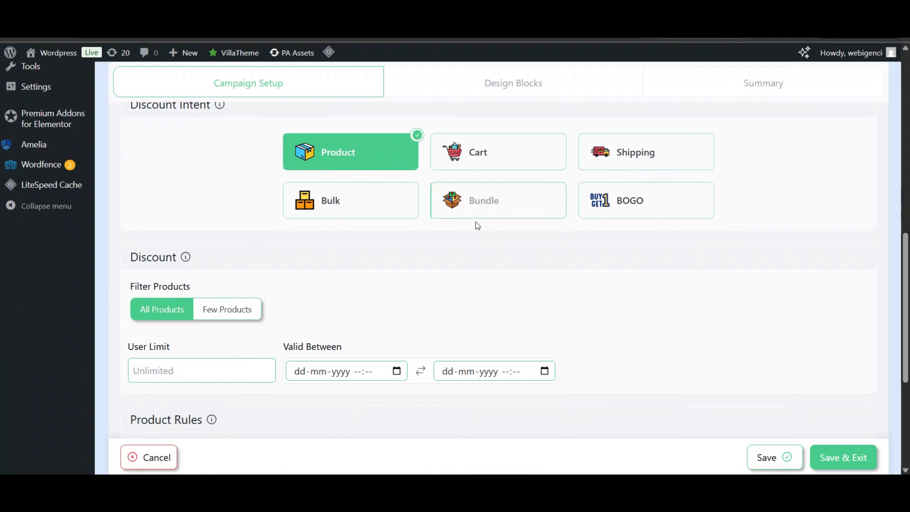
{"action": "scroll", "coordinate": [316, 276], "scroll_direction": "down", "scroll_amount": 1}
{"action": "left_click", "coordinate": [174, 338]}
{"action": "left_click", "coordinate": [423, 257]}
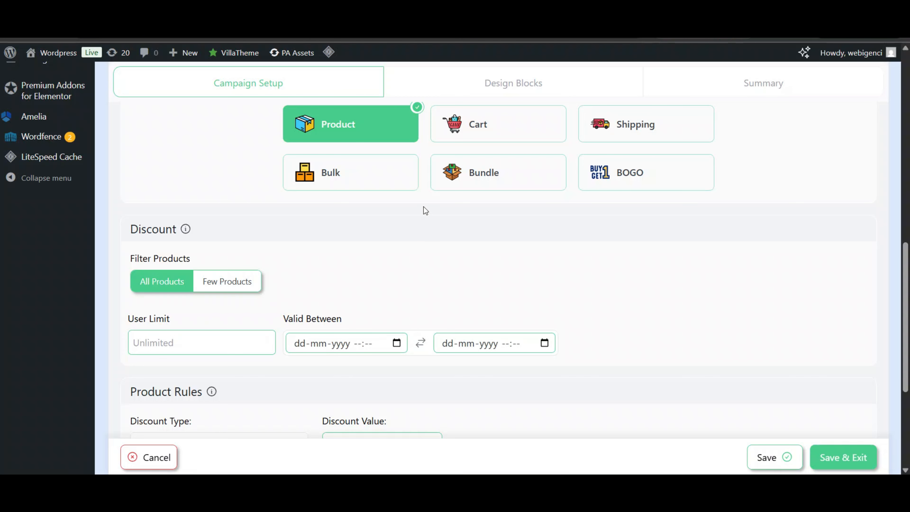
{"action": "scroll", "coordinate": [426, 205], "scroll_direction": "down", "scroll_amount": 3}
{"action": "left_click", "coordinate": [218, 275]}
{"action": "type", "text": "10"}
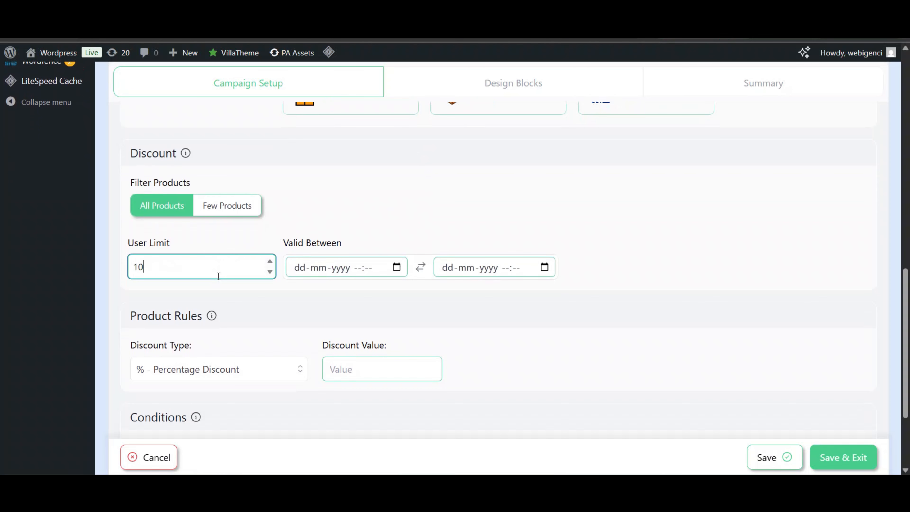
{"action": "key", "text": "BackSpace"}
{"action": "left_click", "coordinate": [306, 225]}
- Enter 10 as the percentage Discount Value
{"action": "scroll", "coordinate": [306, 225], "scroll_direction": "down", "scroll_amount": 2}
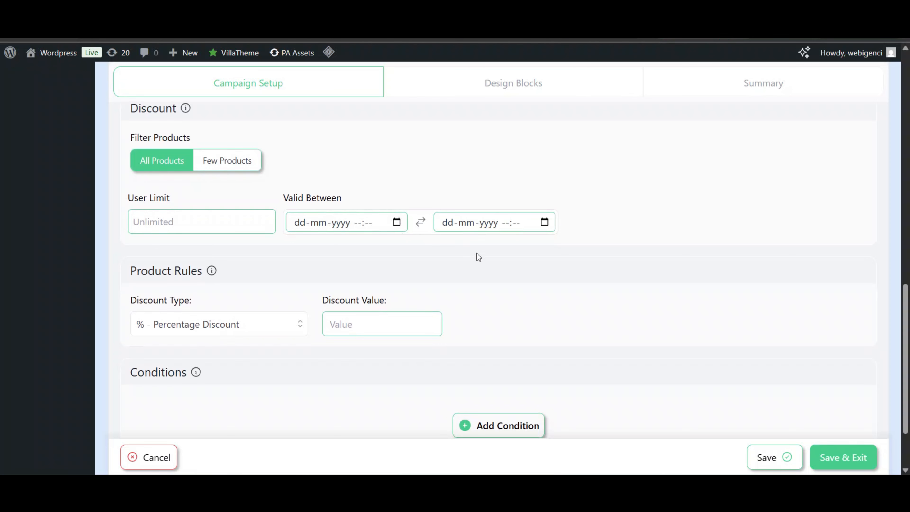
{"action": "scroll", "coordinate": [480, 256], "scroll_direction": "down", "scroll_amount": 3}
{"action": "left_click", "coordinate": [361, 254]}
{"action": "type", "text": "10"}
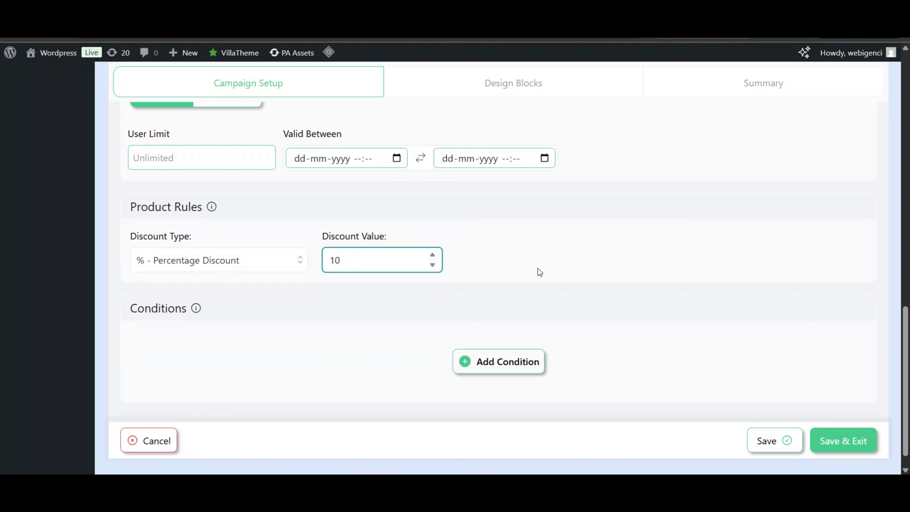
- Add a Categories condition that includes the '19 - Plants' category
{"action": "left_click", "coordinate": [495, 361]}
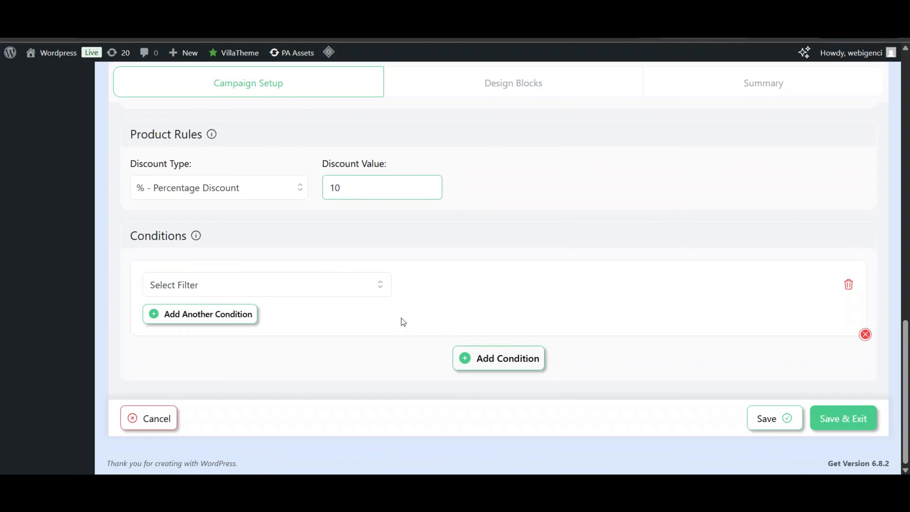
{"action": "left_click", "coordinate": [341, 291]}
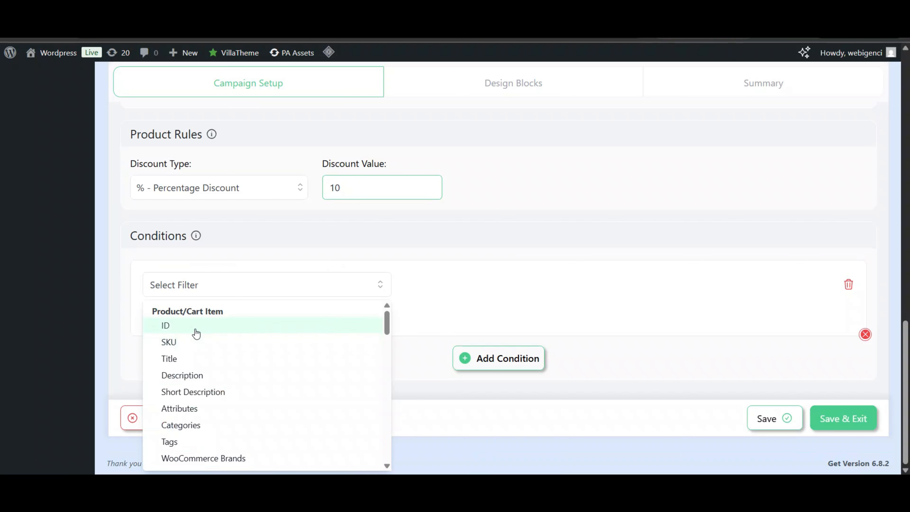
{"action": "scroll", "coordinate": [195, 376], "scroll_direction": "down", "scroll_amount": 1}
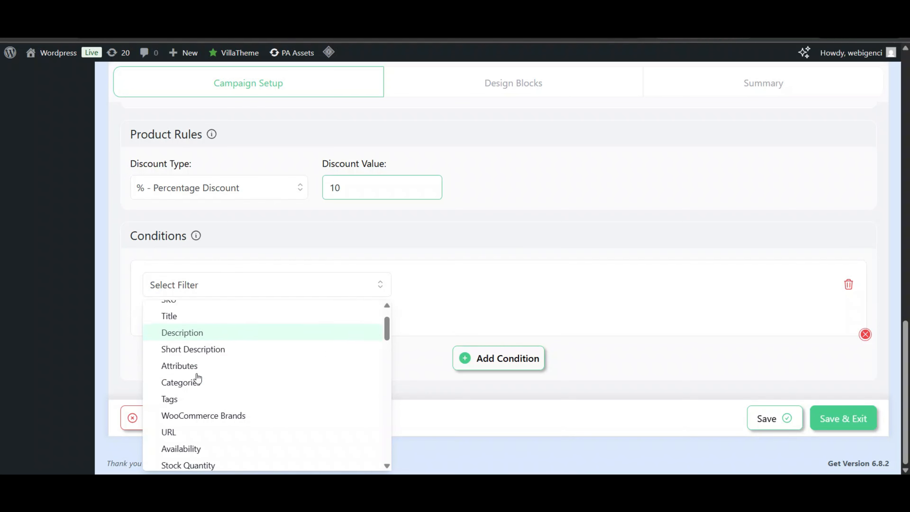
{"action": "scroll", "coordinate": [207, 375], "scroll_direction": "down", "scroll_amount": 2}
{"action": "left_click", "coordinate": [198, 318]}
{"action": "left_click", "coordinate": [639, 285]}
{"action": "type", "text": "pla"}
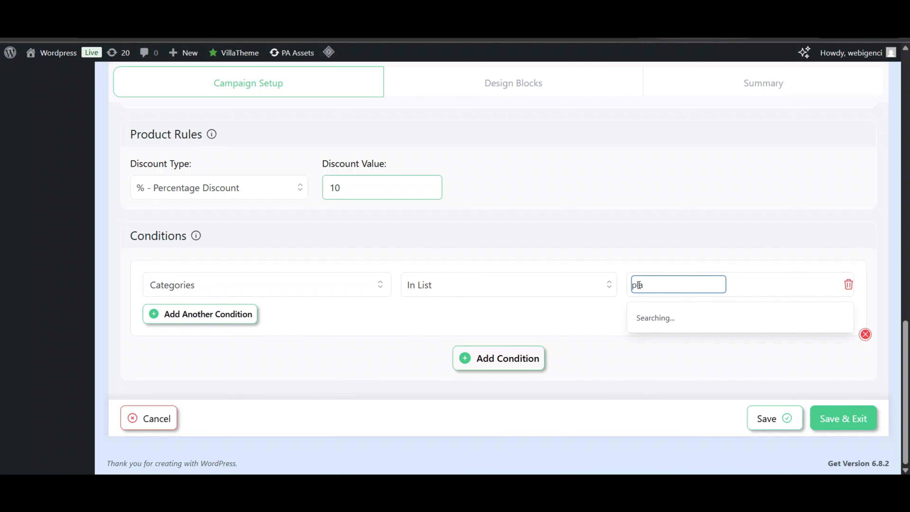
{"action": "left_click", "coordinate": [655, 317]}
{"action": "left_click", "coordinate": [656, 342]}
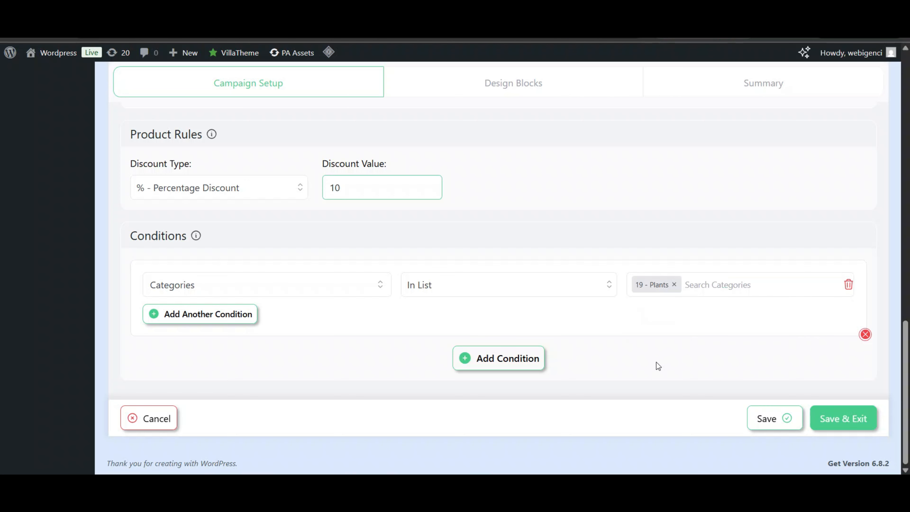
- Save the Product Discount campaign with Update & Exit
{"action": "scroll", "coordinate": [815, 395], "scroll_direction": "up", "scroll_amount": 3}
{"action": "scroll", "coordinate": [815, 395], "scroll_direction": "down", "scroll_amount": 3}
{"action": "left_click", "coordinate": [783, 435]}
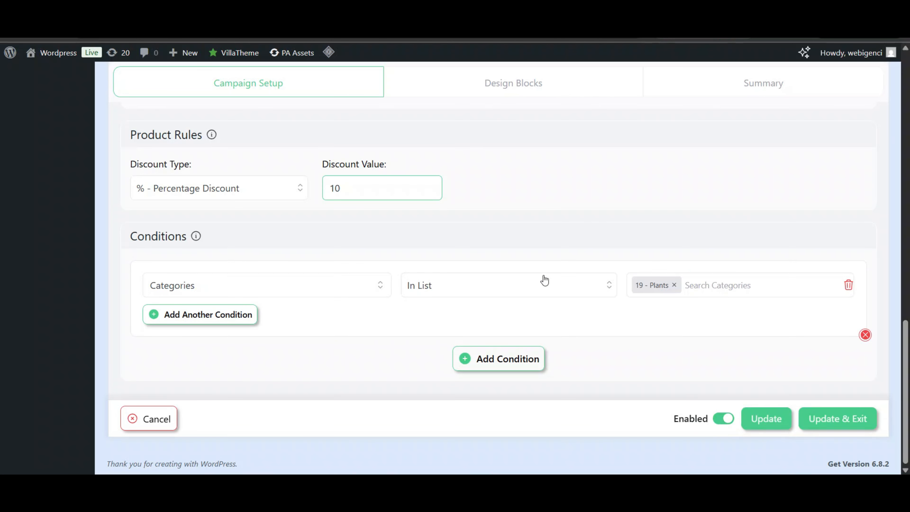
{"action": "scroll", "coordinate": [333, 224], "scroll_direction": "down", "scroll_amount": 1}
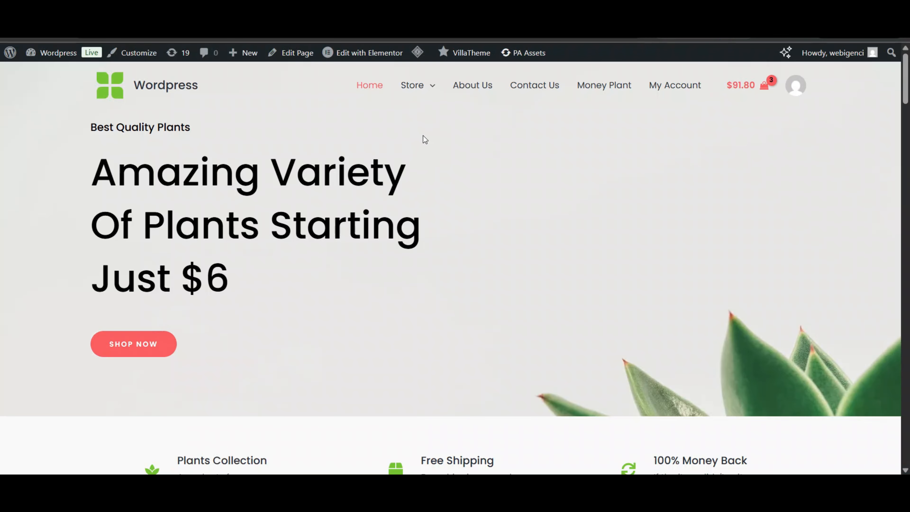
- Check that Boncellensis Secullant under Plants shows $30.60 instead of $34.00
{"action": "mouse_move", "coordinate": [411, 85]}
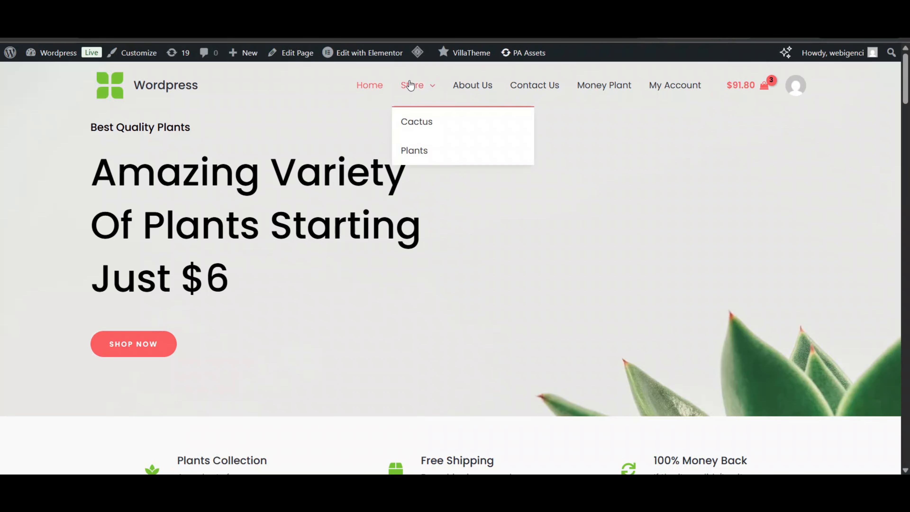
{"action": "left_click", "coordinate": [414, 151]}
{"action": "scroll", "coordinate": [415, 249], "scroll_direction": "down", "scroll_amount": 3}
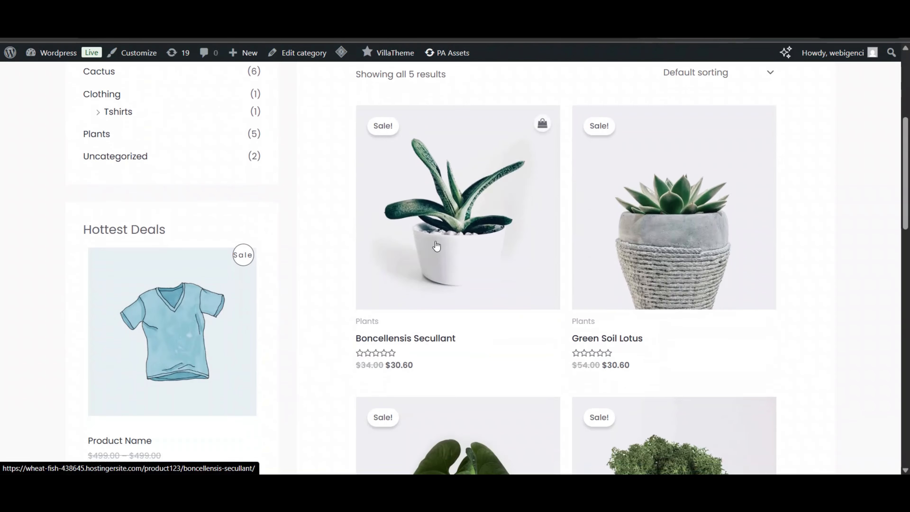
{"action": "left_click", "coordinate": [481, 237]}
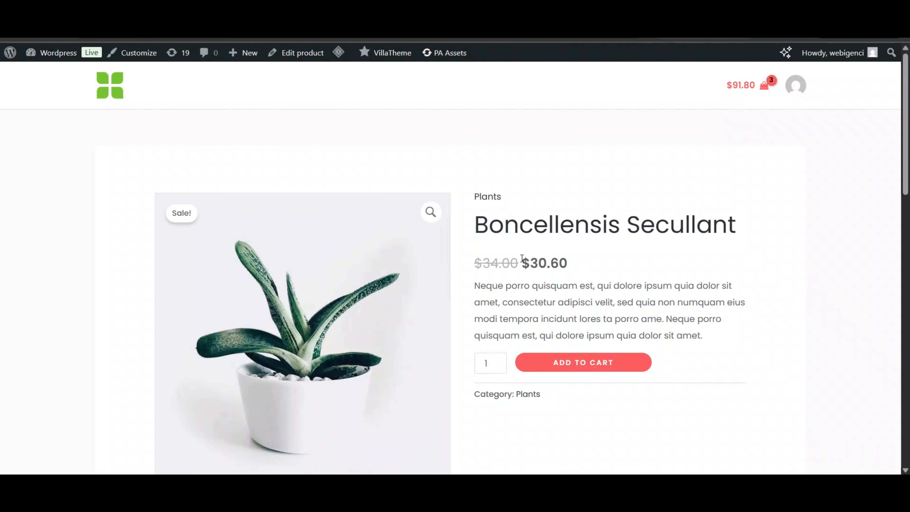
{"action": "left_click", "coordinate": [295, 54]}
{"action": "scroll", "coordinate": [444, 194], "scroll_direction": "down", "scroll_amount": 13}
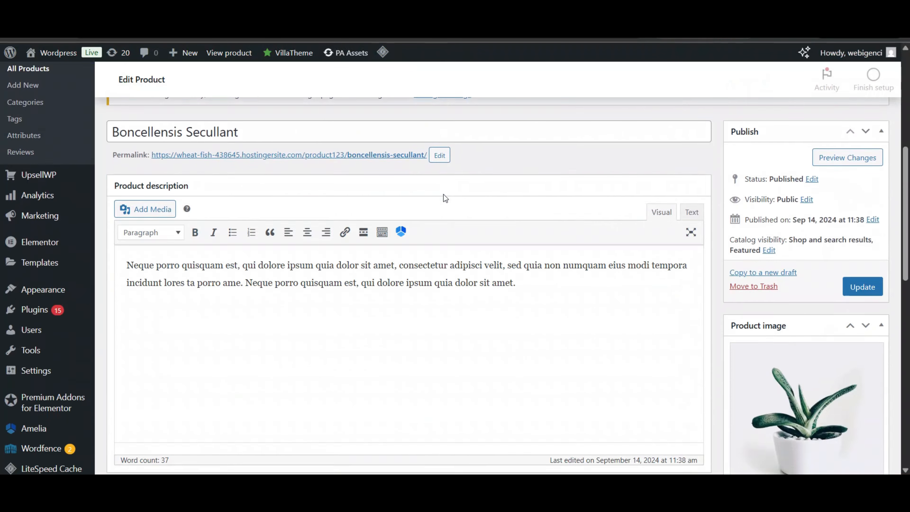
{"action": "scroll", "coordinate": [401, 175], "scroll_direction": "up", "scroll_amount": 3}
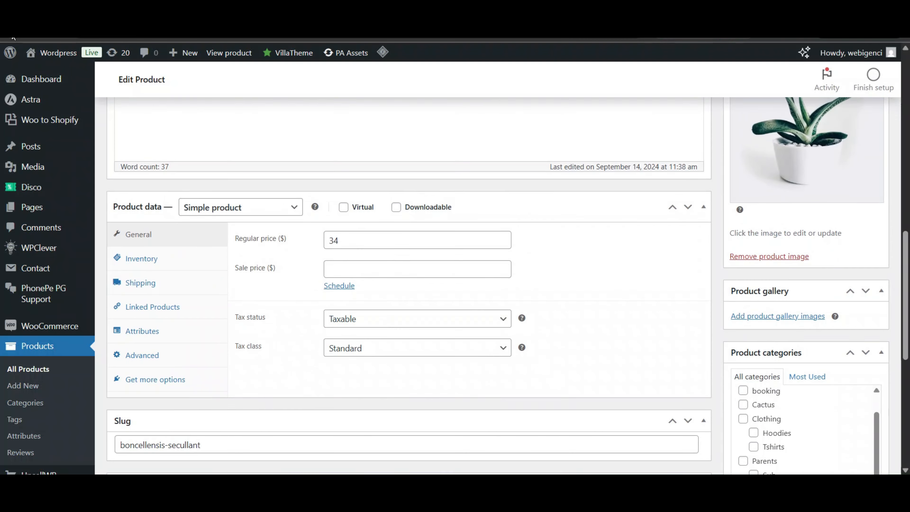
{"action": "left_click", "coordinate": [12, 35]}
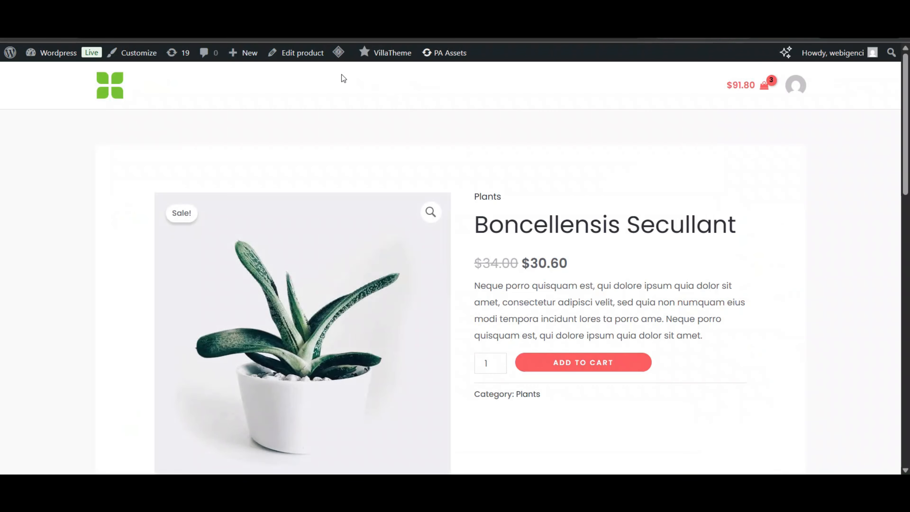
- Check that Ball Cactus in the Cactus category stays at $15.00
{"action": "mouse_move", "coordinate": [416, 108]}
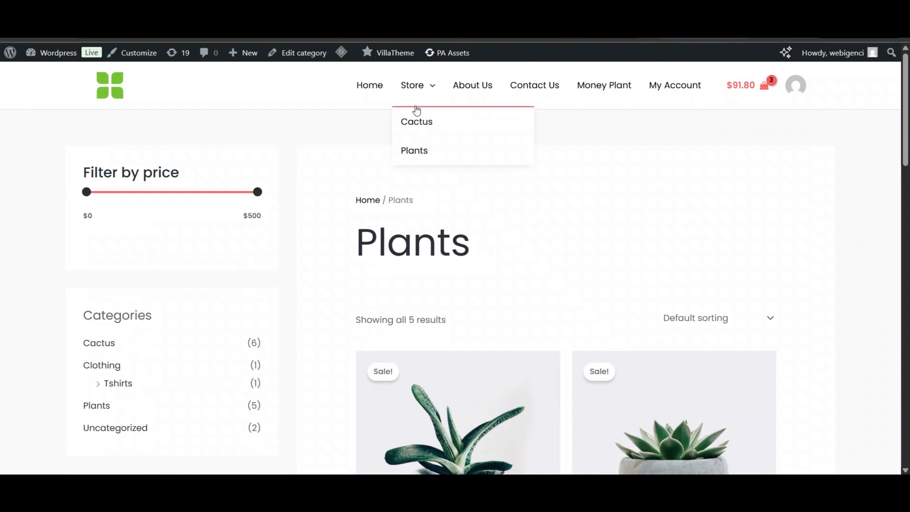
{"action": "left_click", "coordinate": [422, 133]}
{"action": "scroll", "coordinate": [441, 270], "scroll_direction": "down", "scroll_amount": 5}
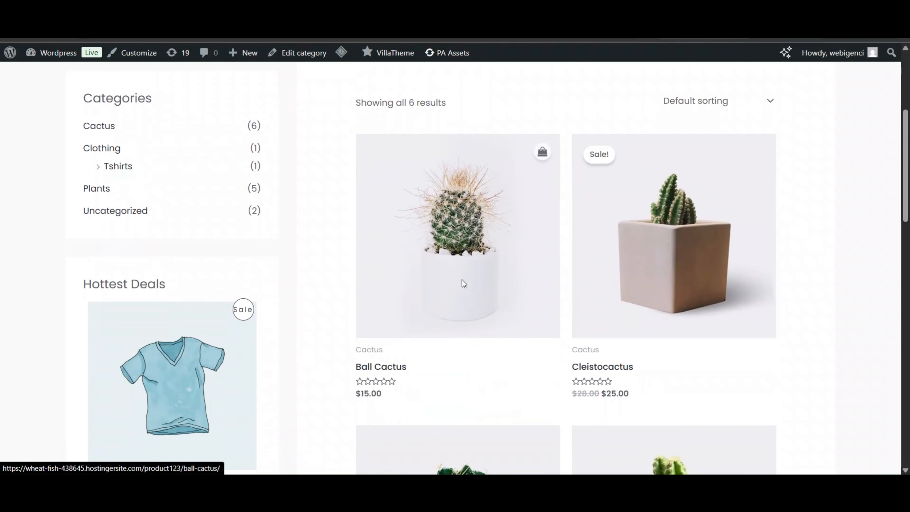
{"action": "left_click", "coordinate": [464, 283]}
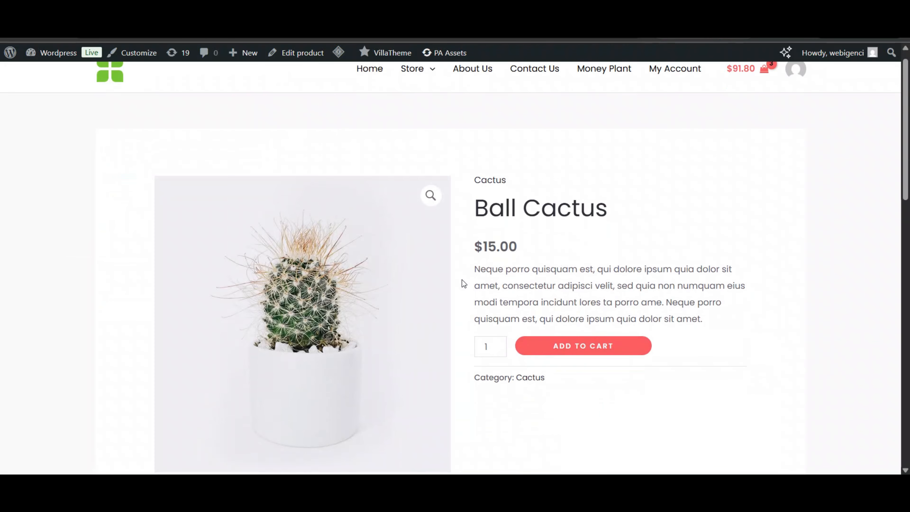
{"action": "left_click", "coordinate": [51, 57]}
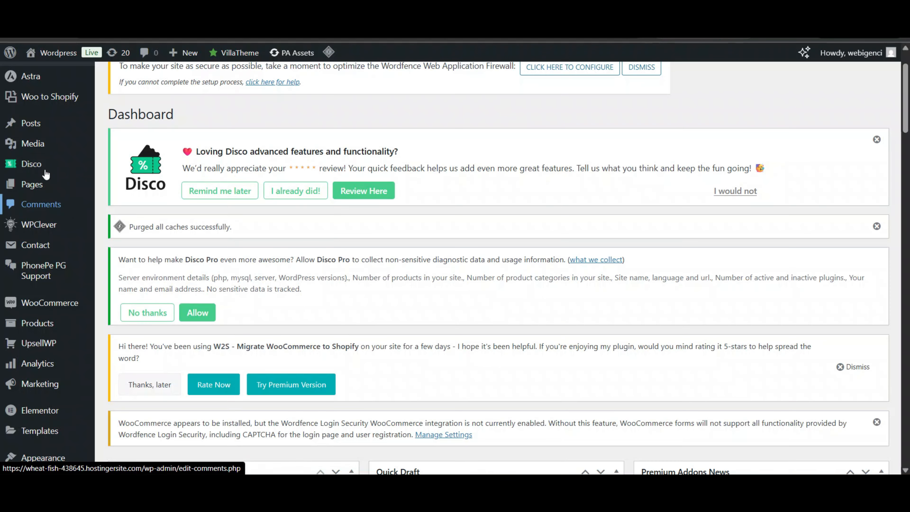
- Start a new Disco discount campaign with the Cart intent
{"action": "mouse_move", "coordinate": [46, 169]}
{"action": "left_click", "coordinate": [128, 164]}
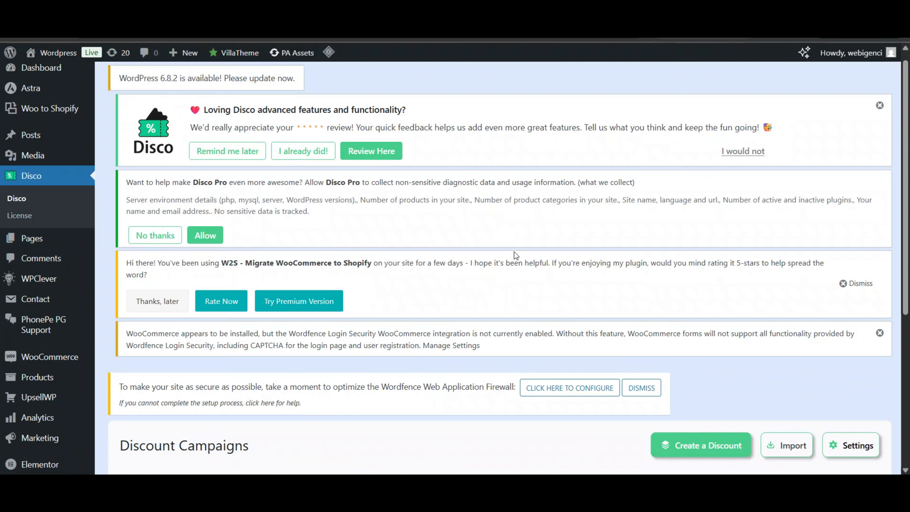
{"action": "scroll", "coordinate": [514, 252], "scroll_direction": "down", "scroll_amount": 4}
{"action": "scroll", "coordinate": [514, 252], "scroll_direction": "down", "scroll_amount": 2}
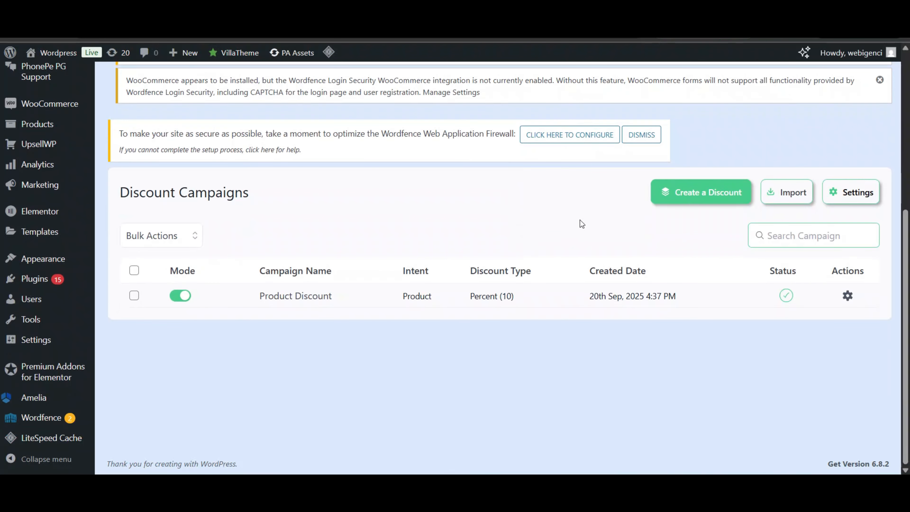
{"action": "left_click", "coordinate": [673, 202]}
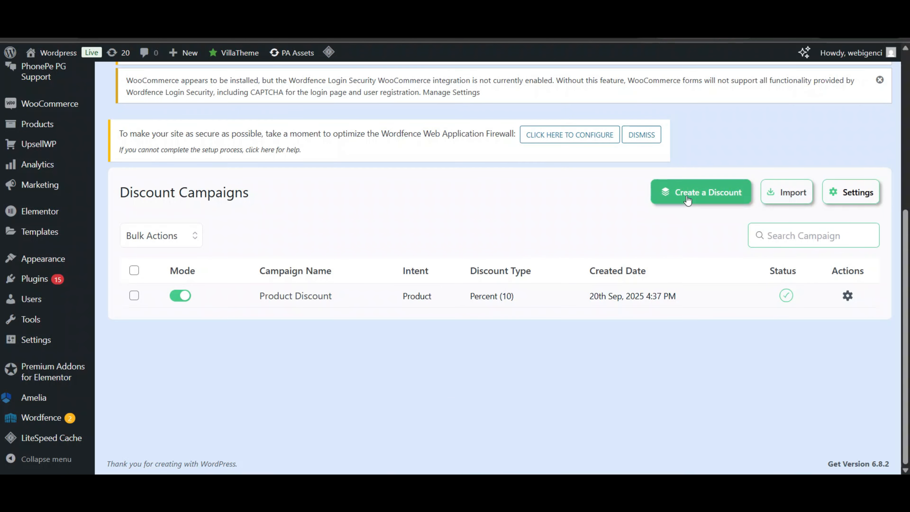
{"action": "scroll", "coordinate": [550, 257], "scroll_direction": "down", "scroll_amount": 1}
{"action": "scroll", "coordinate": [520, 265], "scroll_direction": "down", "scroll_amount": 2}
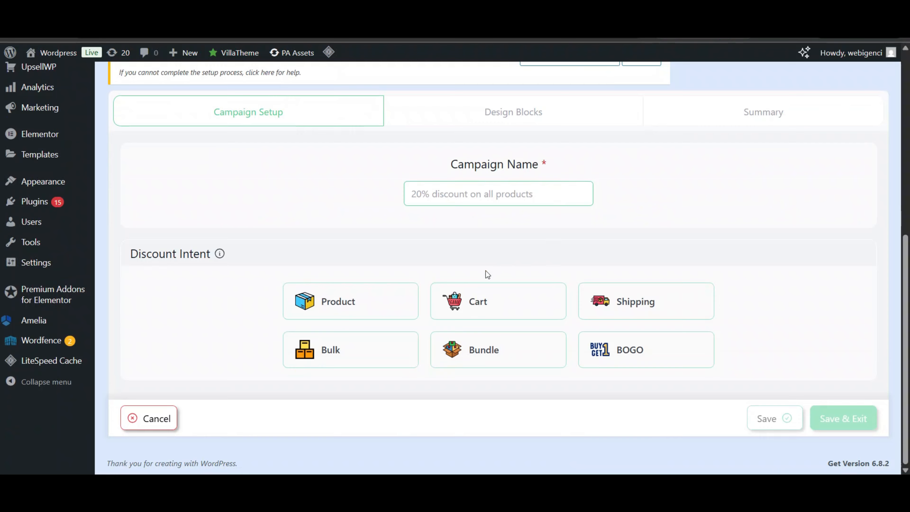
{"action": "left_click", "coordinate": [478, 302]}
{"action": "scroll", "coordinate": [475, 292], "scroll_direction": "down", "scroll_amount": 2}
- Name it 'Cart Discount', set a 20% value and label 'Cart Discount', then save
{"action": "left_click", "coordinate": [452, 116]}
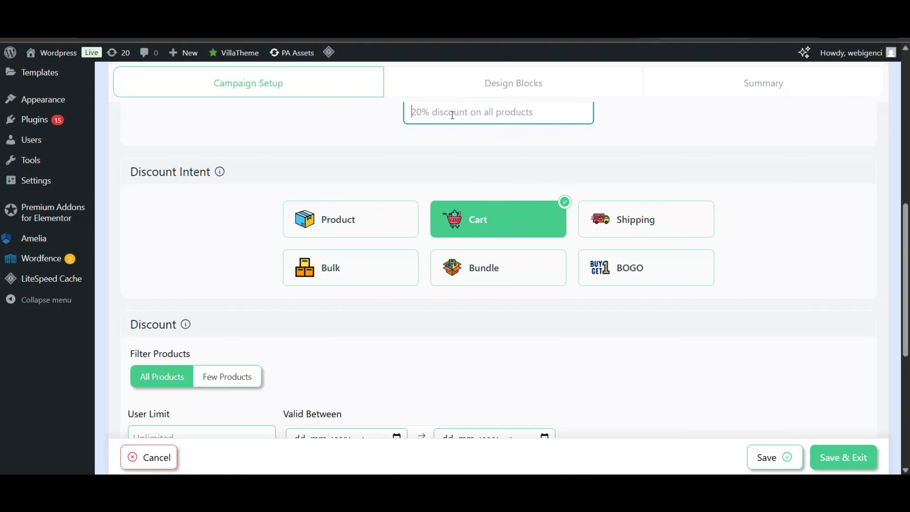
{"action": "type", "text": "Cart Discount"}
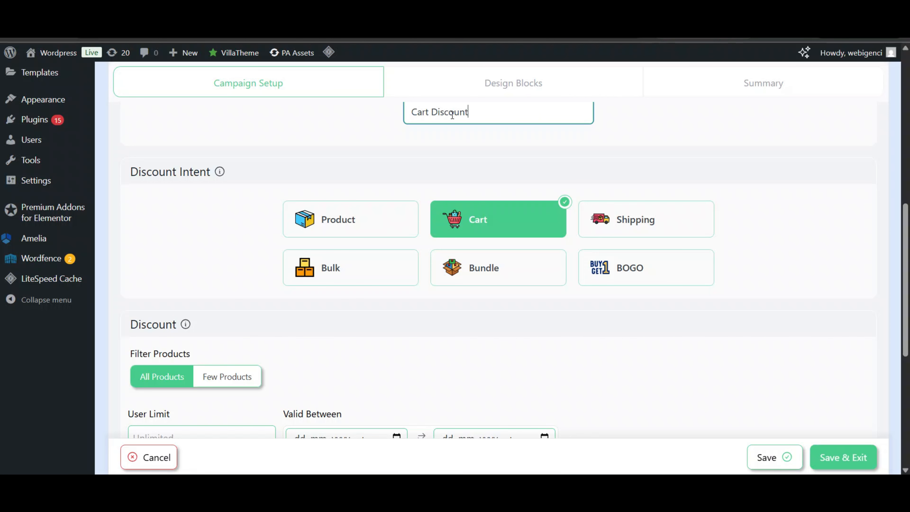
{"action": "scroll", "coordinate": [264, 248], "scroll_direction": "down", "scroll_amount": 8}
{"action": "left_click", "coordinate": [341, 238]}
{"action": "type", "text": "20"}
{"action": "left_click", "coordinate": [517, 244]}
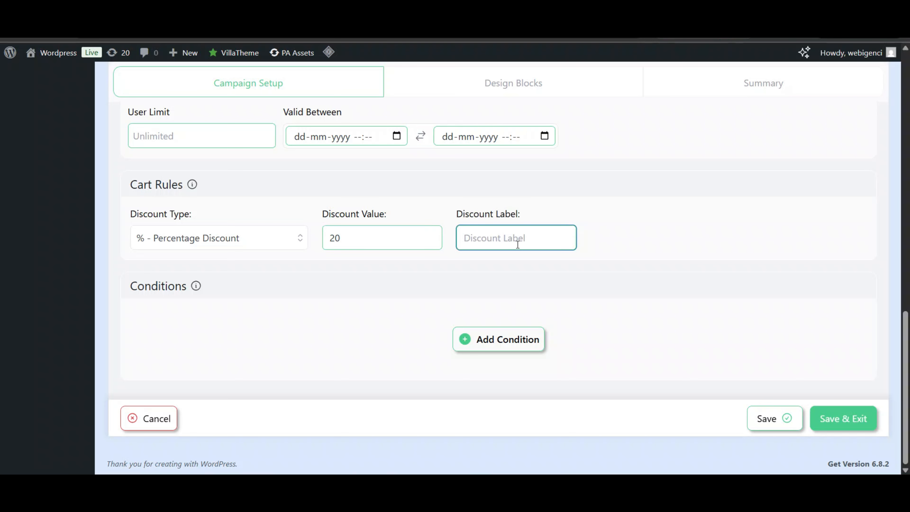
{"action": "type", "text": "Cart Discount"}
{"action": "left_click", "coordinate": [848, 416]}
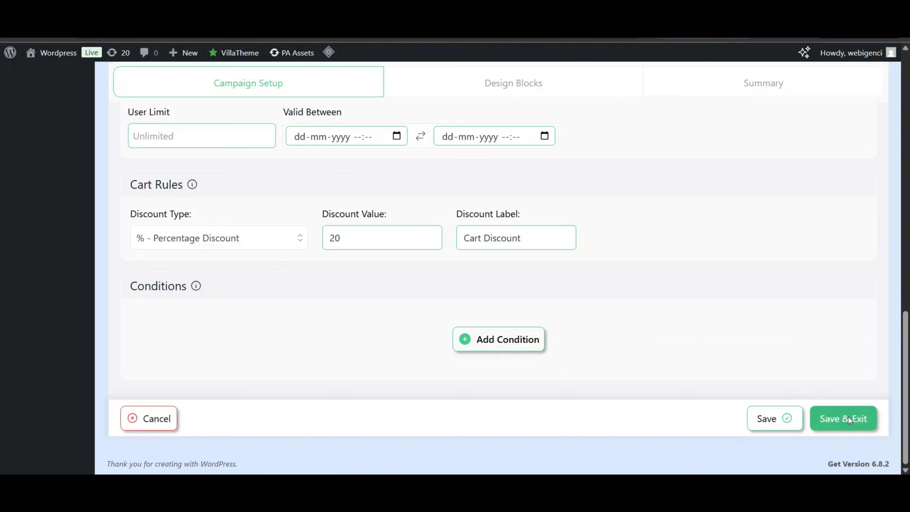
{"action": "scroll", "coordinate": [426, 187], "scroll_direction": "down", "scroll_amount": 5}
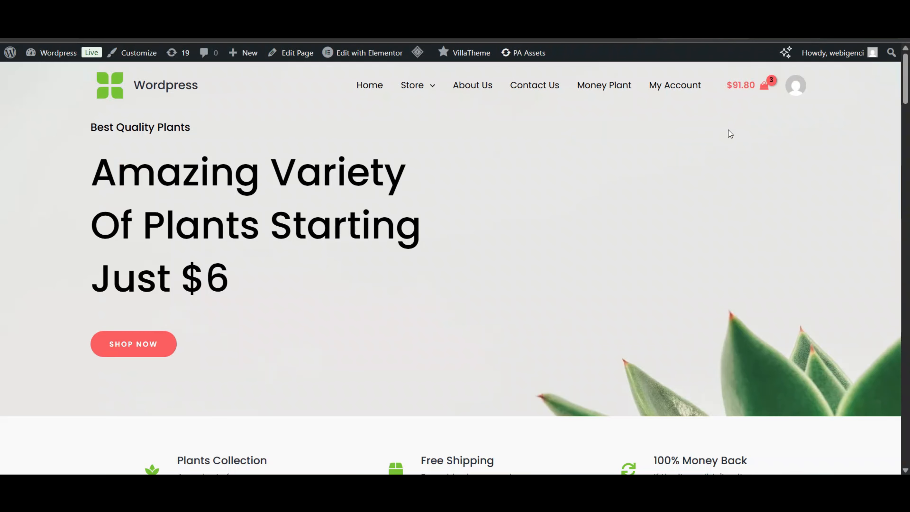
- Verify at checkout a Cart Discount of -$18.36 on the $91.80 subtotal
{"action": "left_click", "coordinate": [766, 93]}
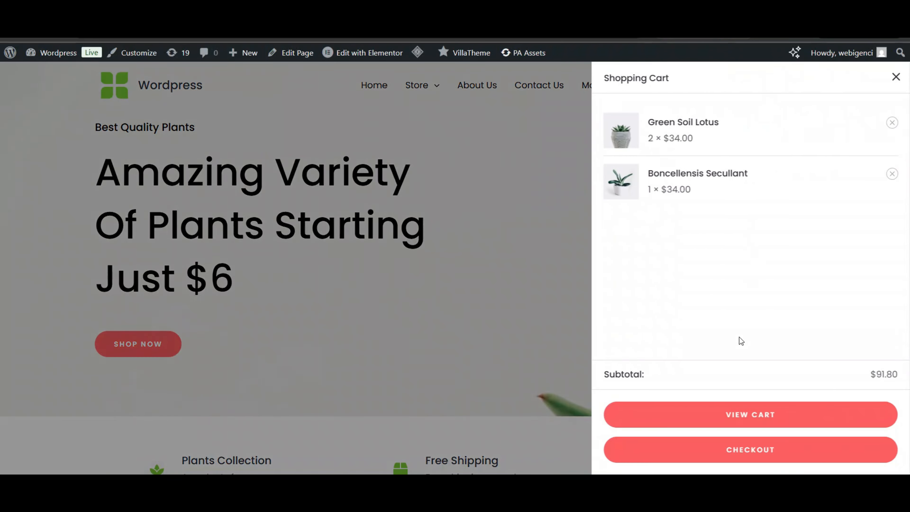
{"action": "left_click", "coordinate": [733, 462]}
{"action": "scroll", "coordinate": [719, 276], "scroll_direction": "down", "scroll_amount": 5}
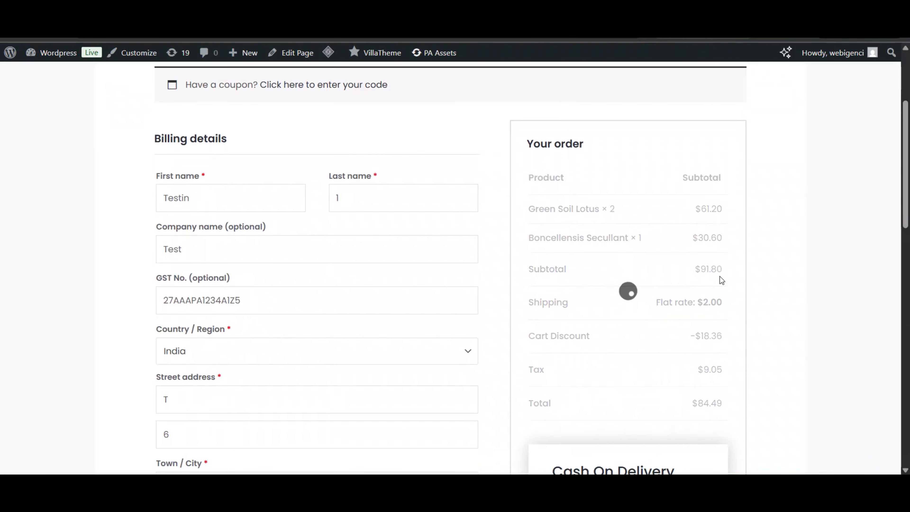
{"action": "scroll", "coordinate": [679, 290], "scroll_direction": "down", "scroll_amount": 2}
{"action": "left_click_drag", "start_coordinate": [527, 262], "coordinate": [734, 267]}
{"action": "left_click", "coordinate": [744, 261]}
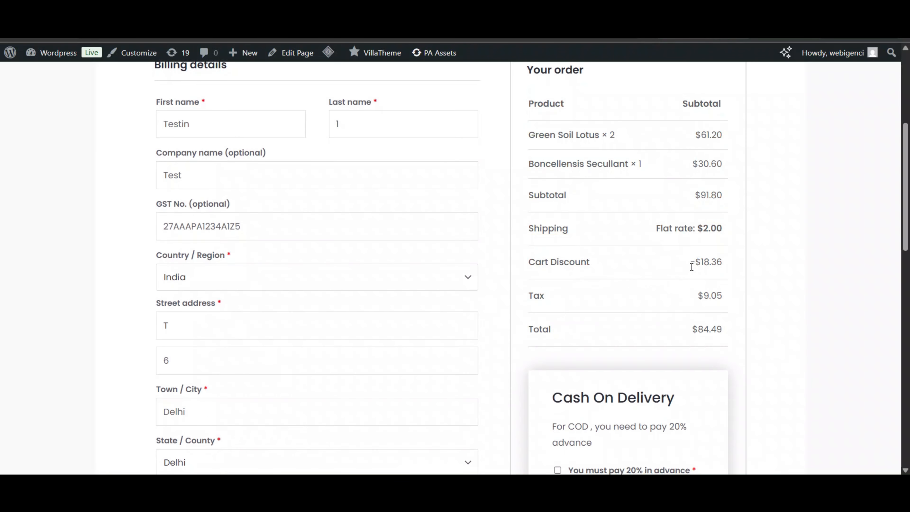
{"action": "scroll", "coordinate": [715, 260], "scroll_direction": "up", "scroll_amount": 1}
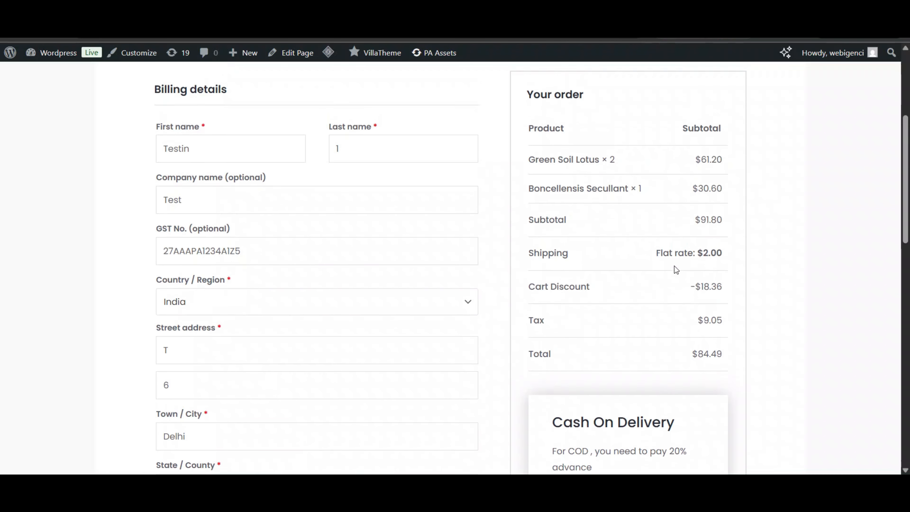
{"action": "scroll", "coordinate": [427, 174], "scroll_direction": "up", "scroll_amount": 5}
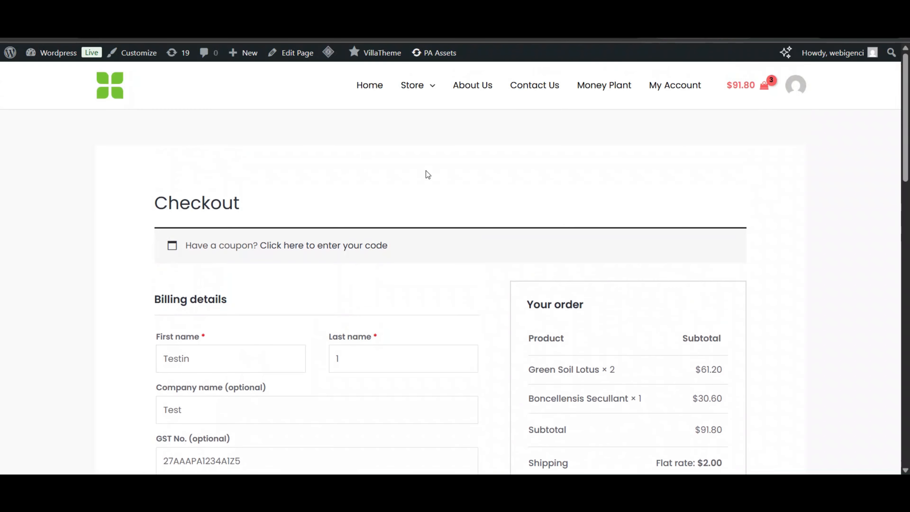
{"action": "left_click", "coordinate": [59, 54]}
- Start another Disco campaign with the Shipping discount intent
{"action": "left_click", "coordinate": [31, 229]}
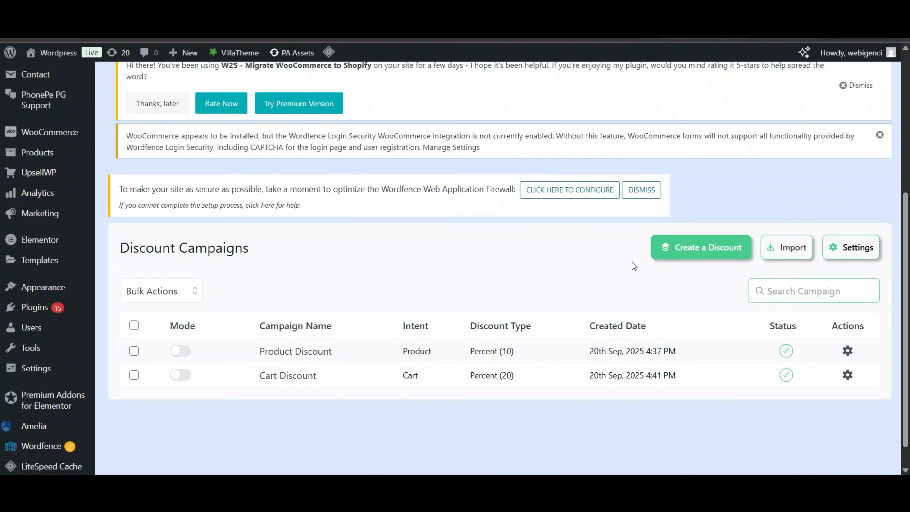
{"action": "left_click", "coordinate": [700, 244]}
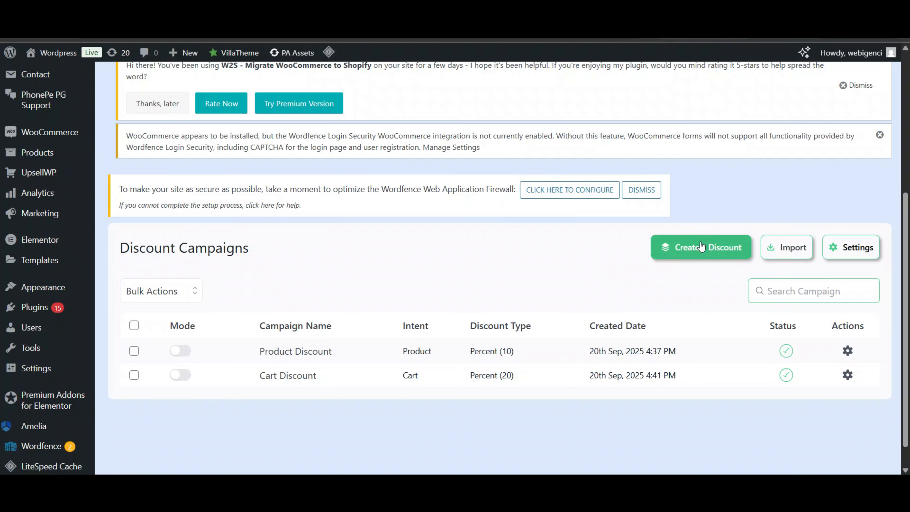
{"action": "scroll", "coordinate": [487, 249], "scroll_direction": "down", "scroll_amount": 4}
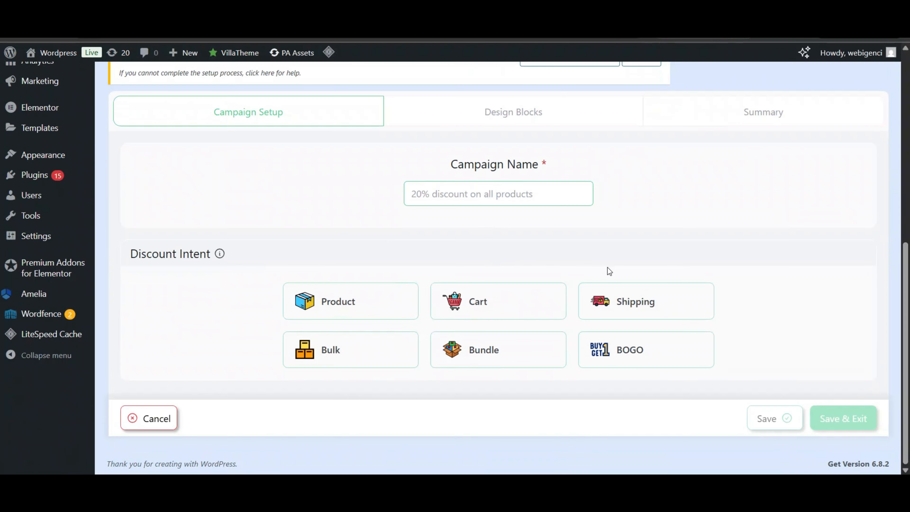
{"action": "left_click", "coordinate": [623, 301]}
{"action": "scroll", "coordinate": [629, 302], "scroll_direction": "down", "scroll_amount": 8}
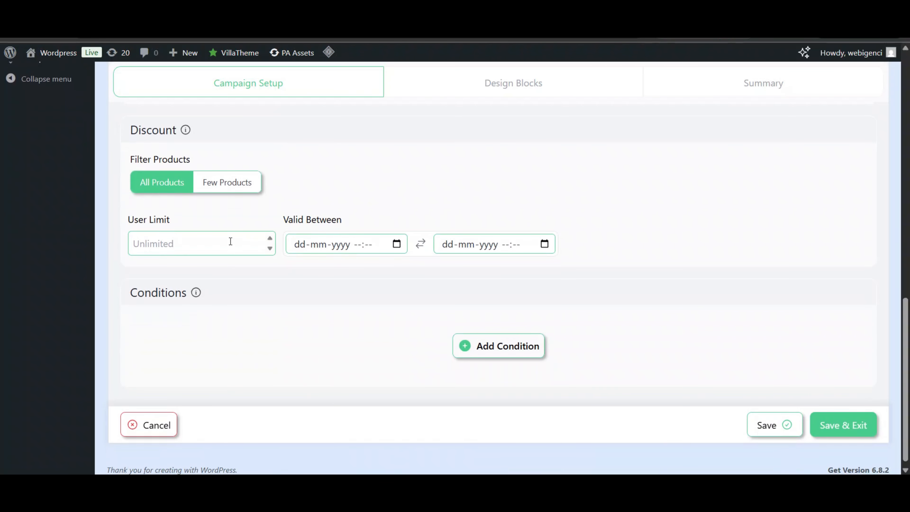
- Keep the shipping discount applied to all products and scroll to Conditions
{"action": "scroll", "coordinate": [295, 219], "scroll_direction": "up", "scroll_amount": 6}
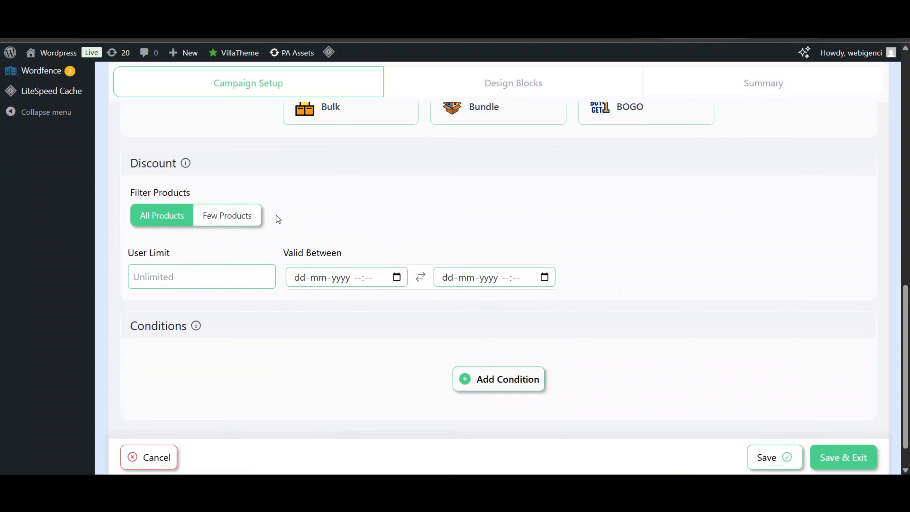
{"action": "scroll", "coordinate": [274, 216], "scroll_direction": "down", "scroll_amount": 4}
{"action": "left_click", "coordinate": [233, 285]}
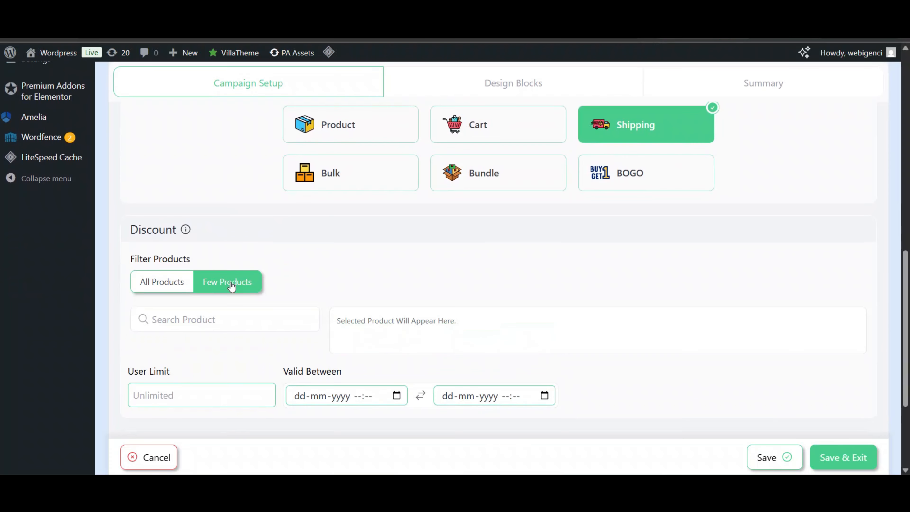
{"action": "scroll", "coordinate": [466, 289], "scroll_direction": "down", "scroll_amount": 4}
{"action": "left_click", "coordinate": [172, 149]}
{"action": "scroll", "coordinate": [395, 169], "scroll_direction": "up", "scroll_amount": 5}
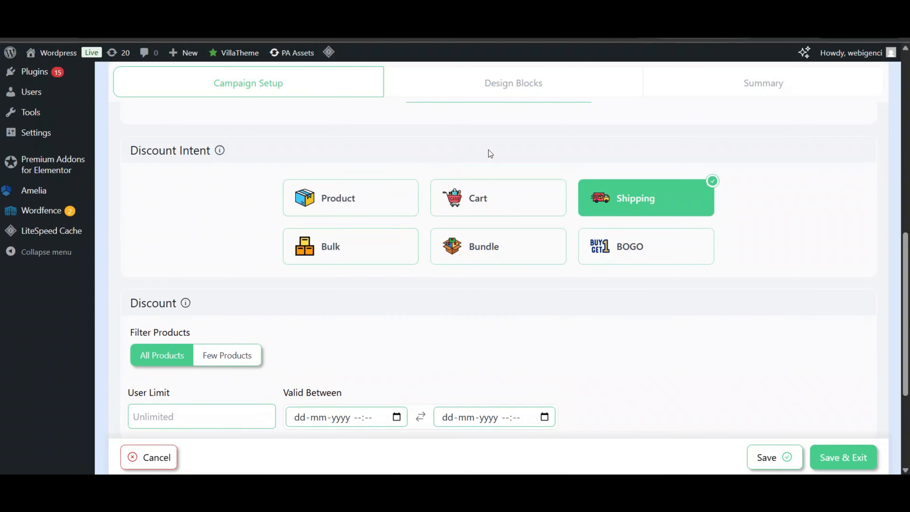
{"action": "scroll", "coordinate": [489, 154], "scroll_direction": "down", "scroll_amount": 2}
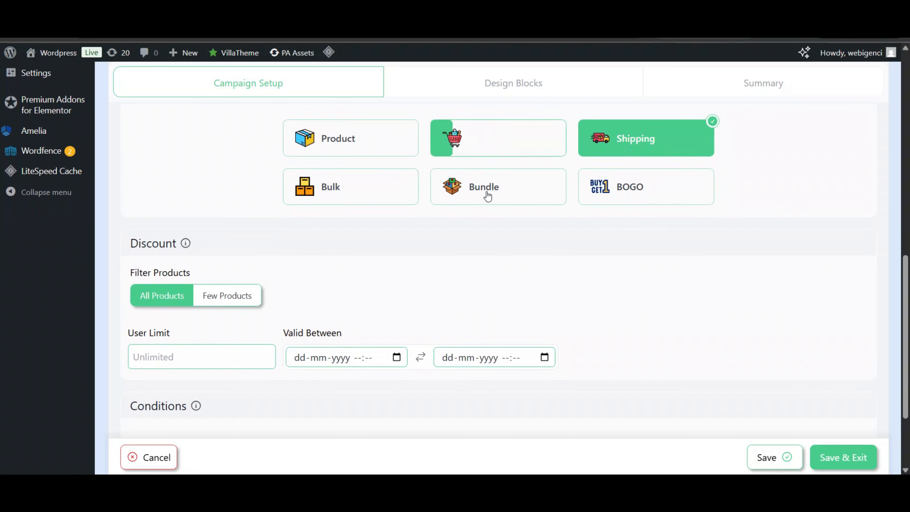
{"action": "scroll", "coordinate": [486, 271], "scroll_direction": "down", "scroll_amount": 2}
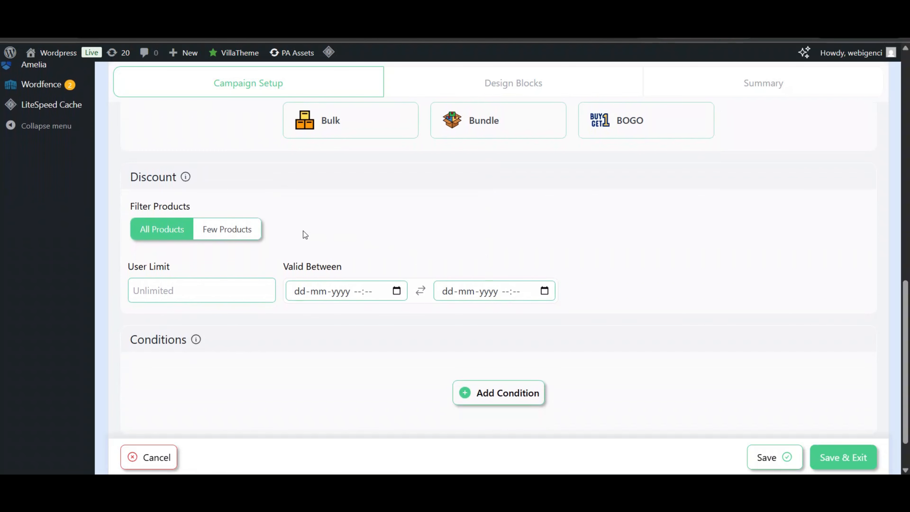
{"action": "scroll", "coordinate": [302, 231], "scroll_direction": "down", "scroll_amount": 2}
- Add a campaign condition: Cart Subtotal Greater Than 100
{"action": "left_click", "coordinate": [473, 339]}
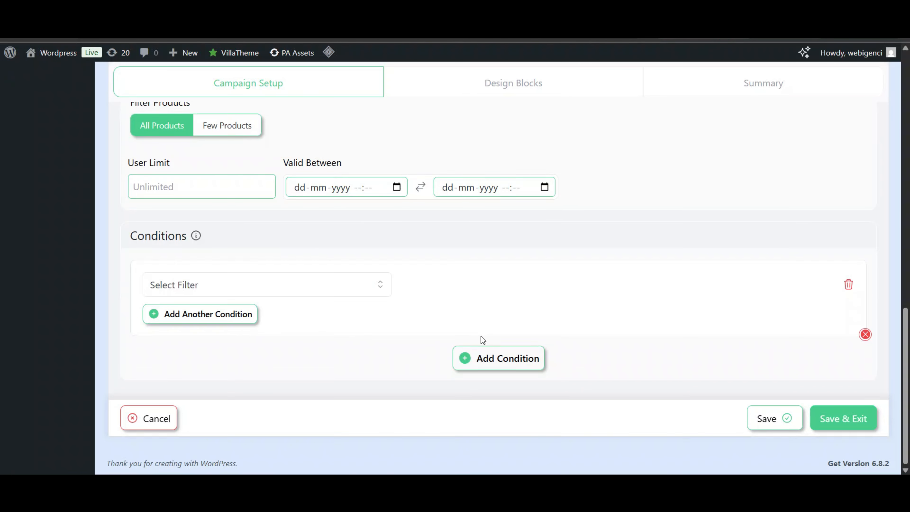
{"action": "left_click", "coordinate": [219, 285]}
{"action": "scroll", "coordinate": [197, 365], "scroll_direction": "down", "scroll_amount": 7}
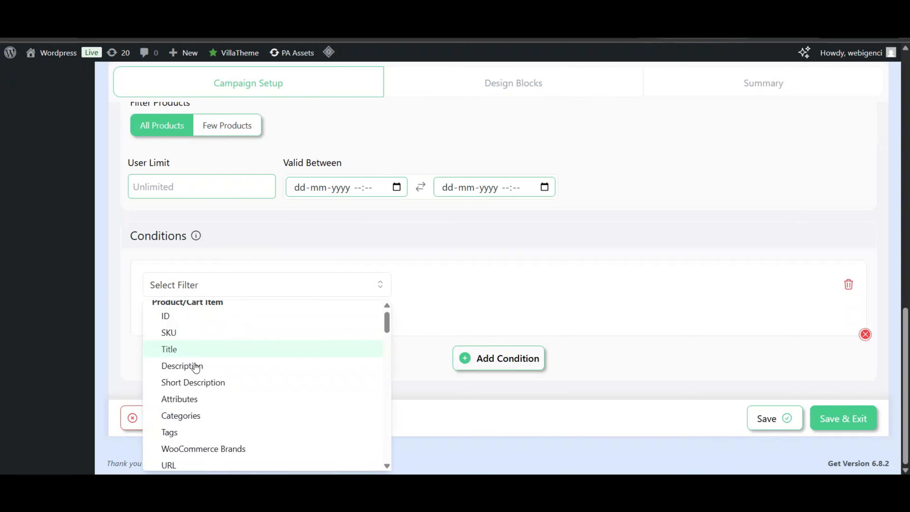
{"action": "scroll", "coordinate": [202, 404], "scroll_direction": "down", "scroll_amount": 10}
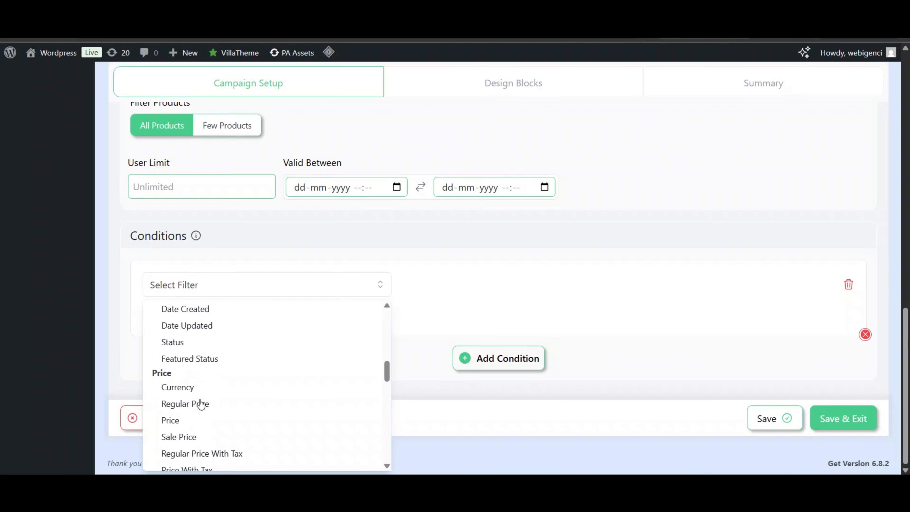
{"action": "scroll", "coordinate": [202, 403], "scroll_direction": "up", "scroll_amount": 5}
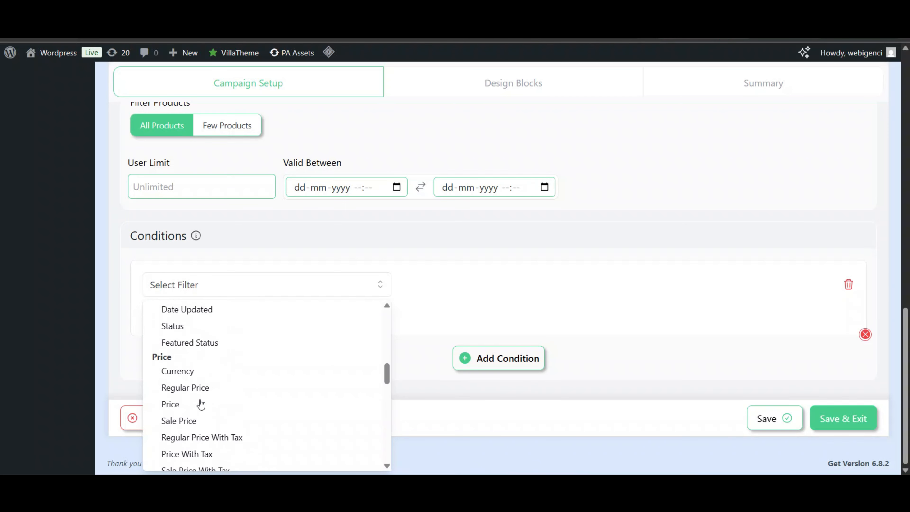
{"action": "scroll", "coordinate": [201, 404], "scroll_direction": "down", "scroll_amount": 7}
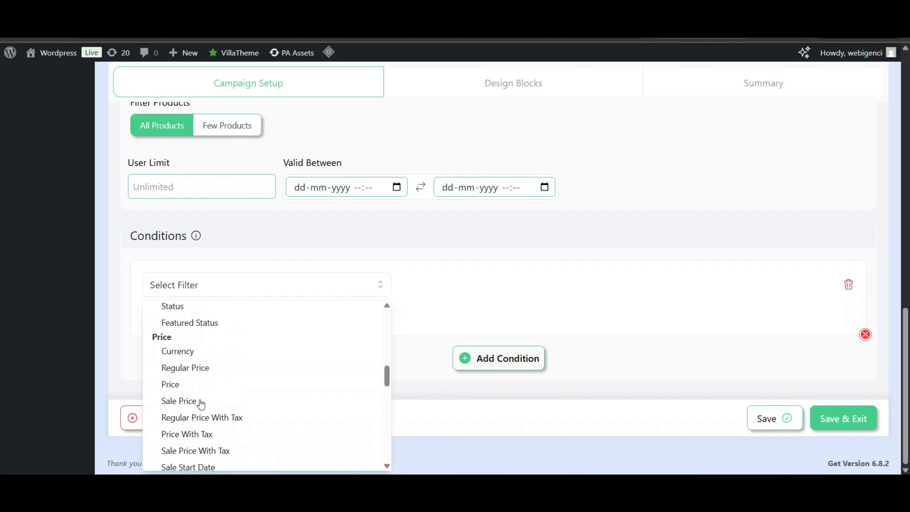
{"action": "scroll", "coordinate": [201, 404], "scroll_direction": "up", "scroll_amount": 3}
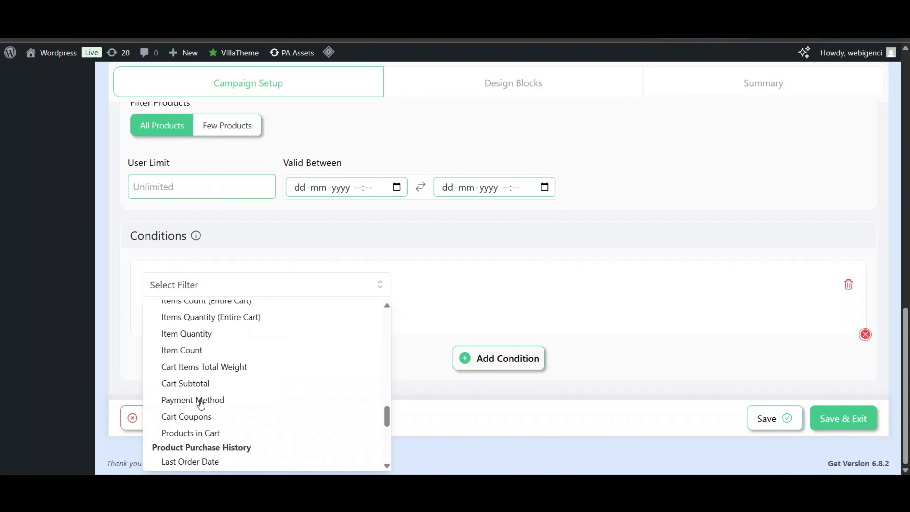
{"action": "scroll", "coordinate": [200, 402], "scroll_direction": "down", "scroll_amount": 4}
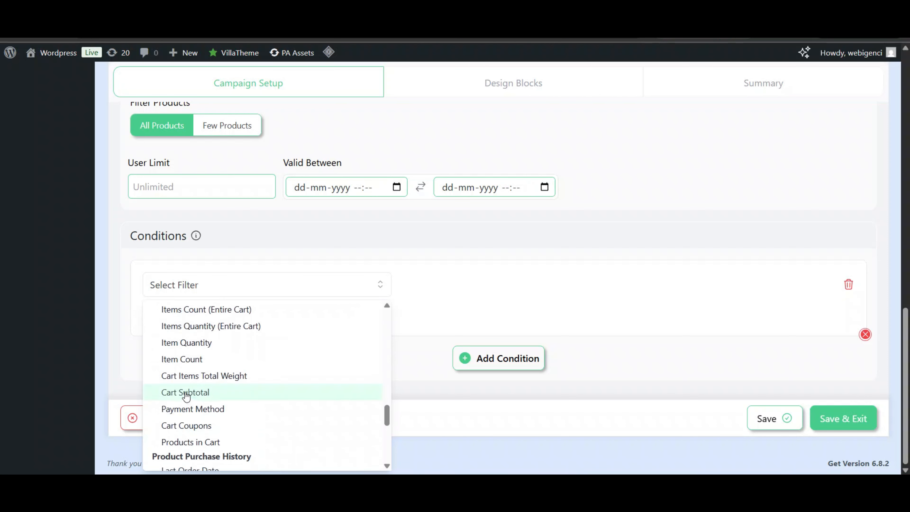
{"action": "left_click", "coordinate": [189, 398]}
{"action": "left_click", "coordinate": [644, 282]}
{"action": "type", "text": "10"}
{"action": "left_click", "coordinate": [496, 294]}
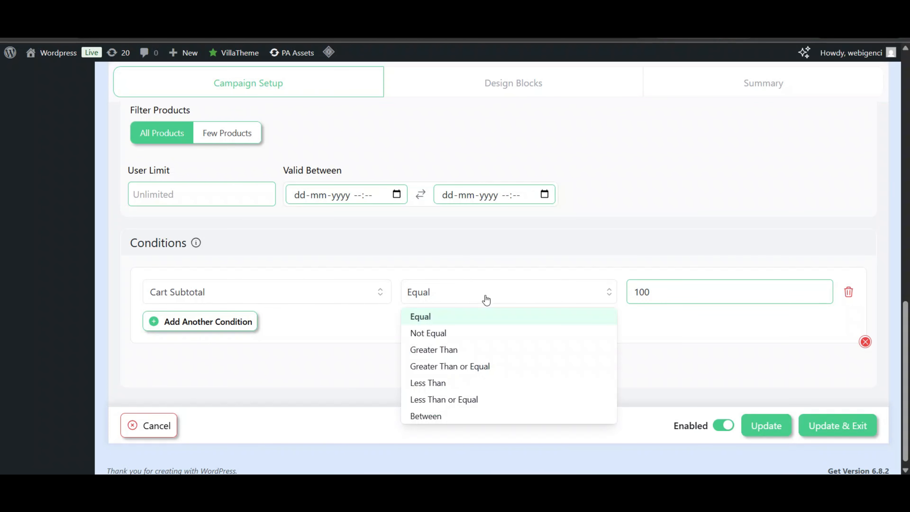
{"action": "left_click", "coordinate": [446, 300]}
{"action": "left_click", "coordinate": [445, 299]}
{"action": "left_click", "coordinate": [448, 350]}
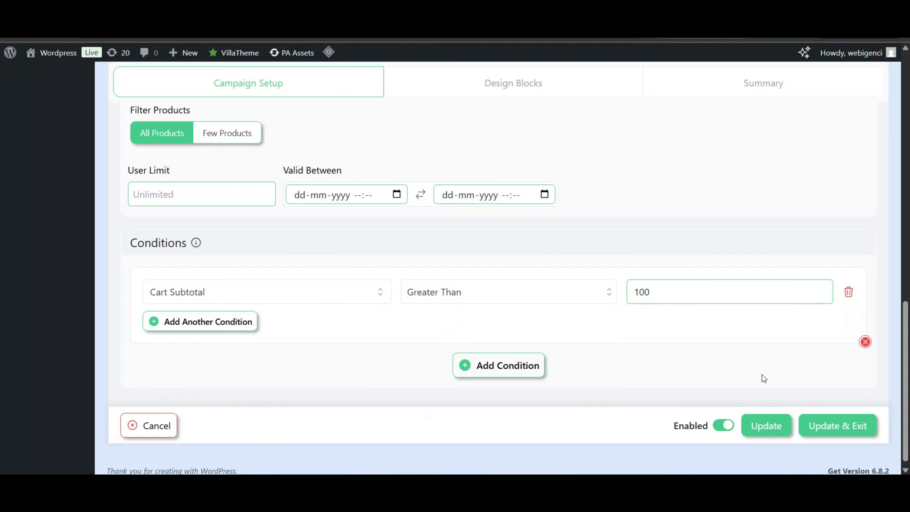
- Name the campaign 'Free Shipping', save it, and go to the storefront homepage
{"action": "left_click", "coordinate": [828, 424]}
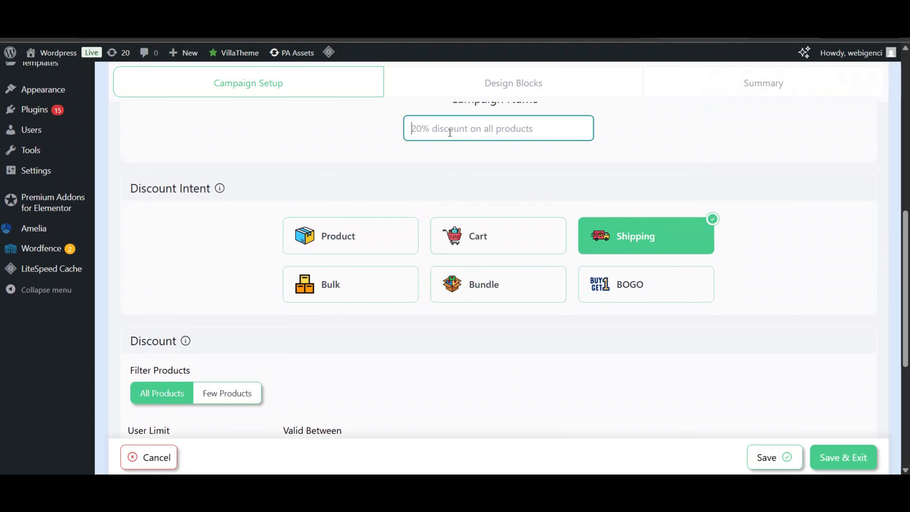
{"action": "type", "text": "Free Shippking"}
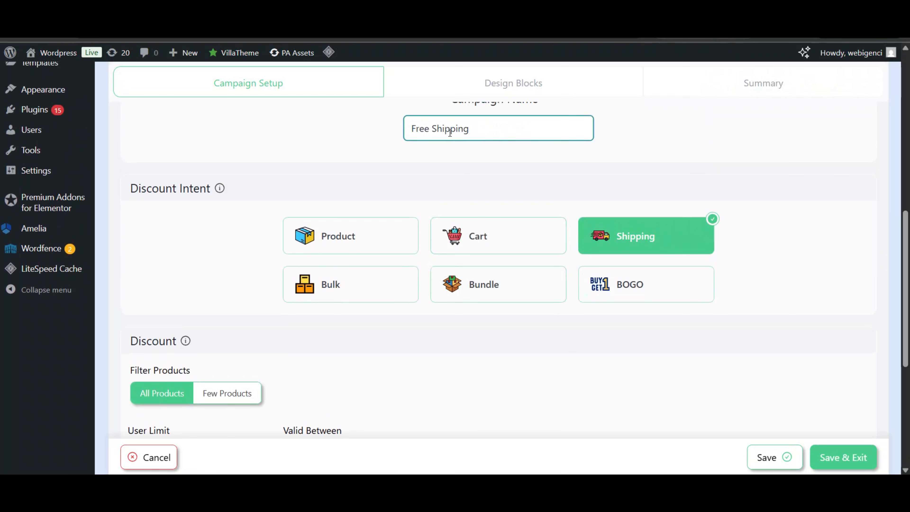
{"action": "left_click", "coordinate": [771, 461]}
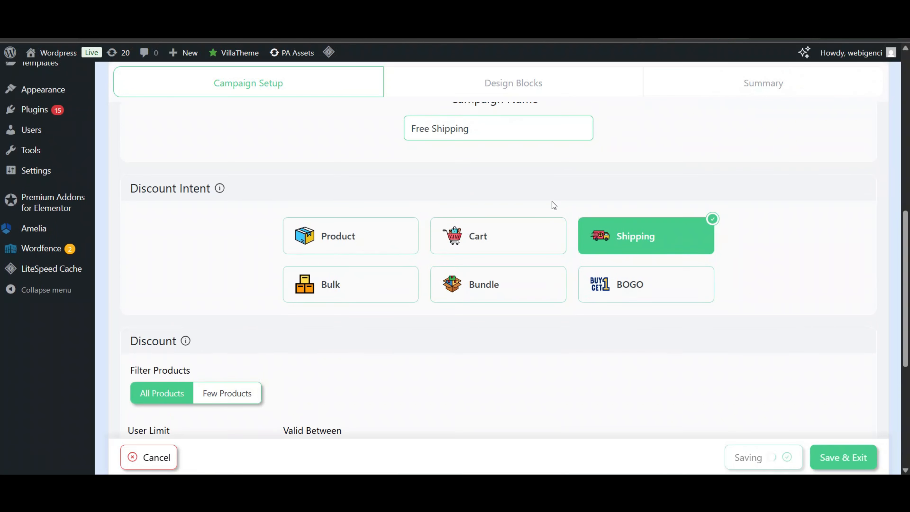
{"action": "scroll", "coordinate": [399, 176], "scroll_direction": "up", "scroll_amount": 1}
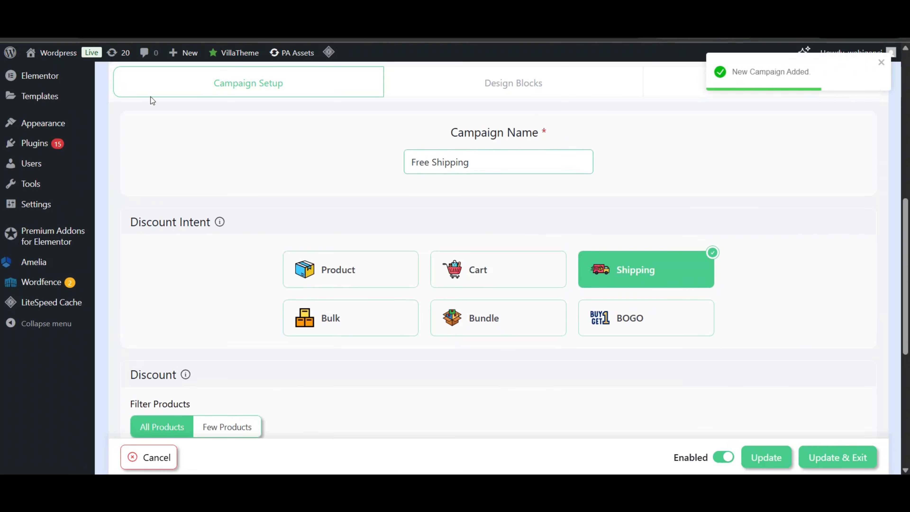
{"action": "left_click", "coordinate": [58, 53]}
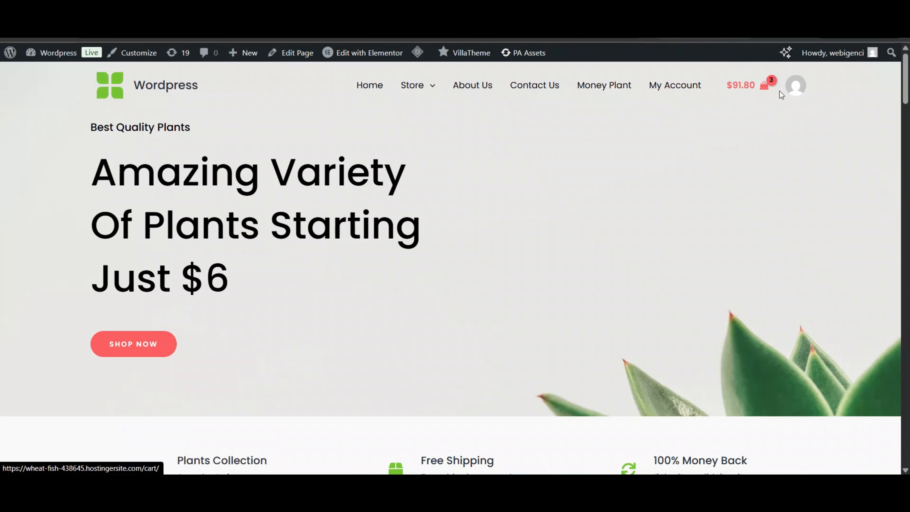
- Check out the $105.00 cart and select Free Shipping as the shipping method
{"action": "left_click", "coordinate": [779, 91]}
{"action": "scroll", "coordinate": [482, 149], "scroll_direction": "down", "scroll_amount": 5}
{"action": "scroll", "coordinate": [481, 149], "scroll_direction": "up", "scroll_amount": 4}
{"action": "scroll", "coordinate": [482, 149], "scroll_direction": "down", "scroll_amount": 4}
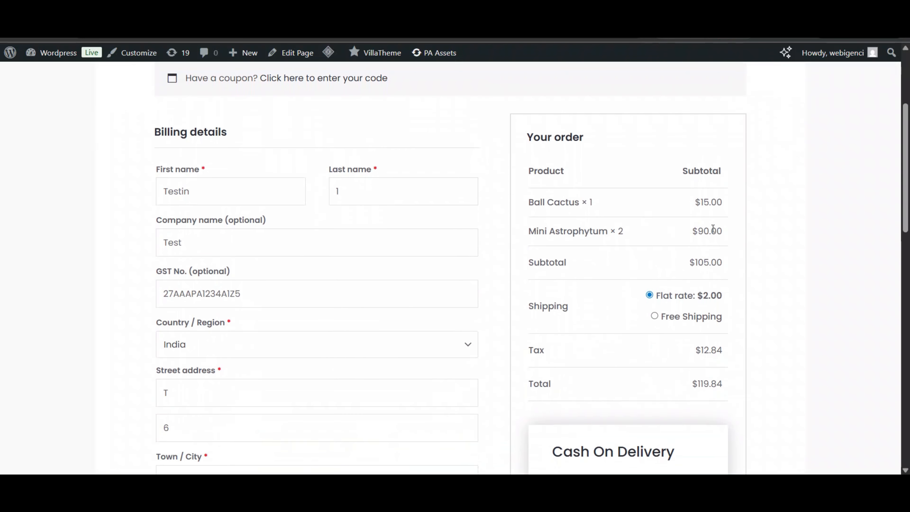
{"action": "left_click", "coordinate": [655, 317]}
{"action": "scroll", "coordinate": [656, 322], "scroll_direction": "down", "scroll_amount": 4}
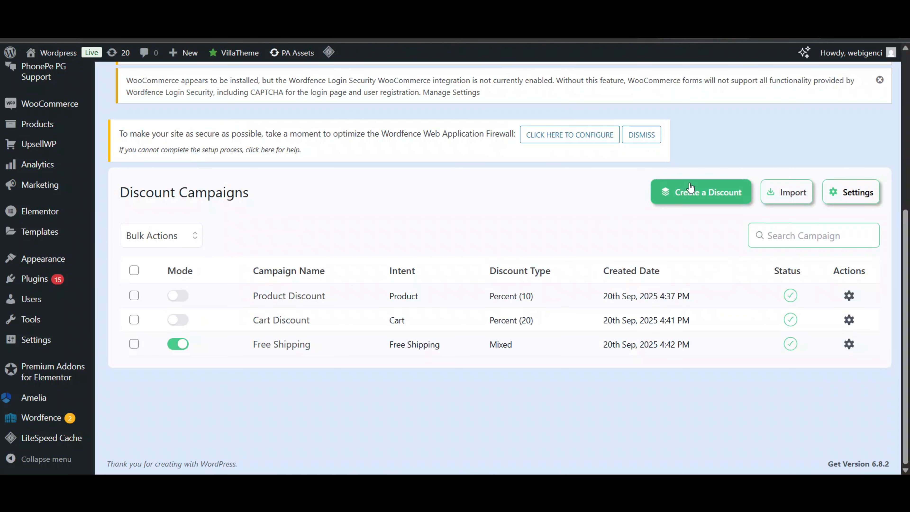
- Start a new discount campaign with Bulk as its intent
{"action": "left_click", "coordinate": [689, 185]}
{"action": "scroll", "coordinate": [503, 280], "scroll_direction": "down", "scroll_amount": 2}
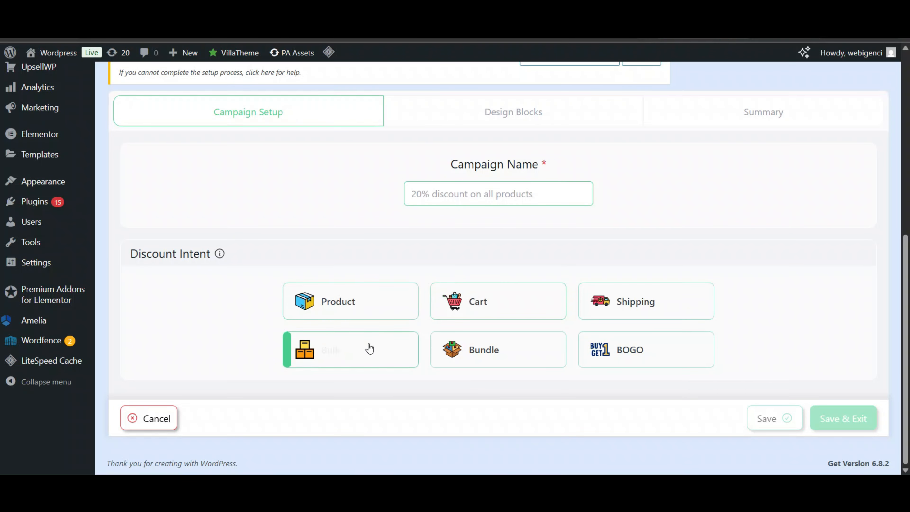
{"action": "left_click", "coordinate": [368, 348]}
{"action": "scroll", "coordinate": [510, 229], "scroll_direction": "down", "scroll_amount": 6}
{"action": "scroll", "coordinate": [511, 228], "scroll_direction": "up", "scroll_amount": 3}
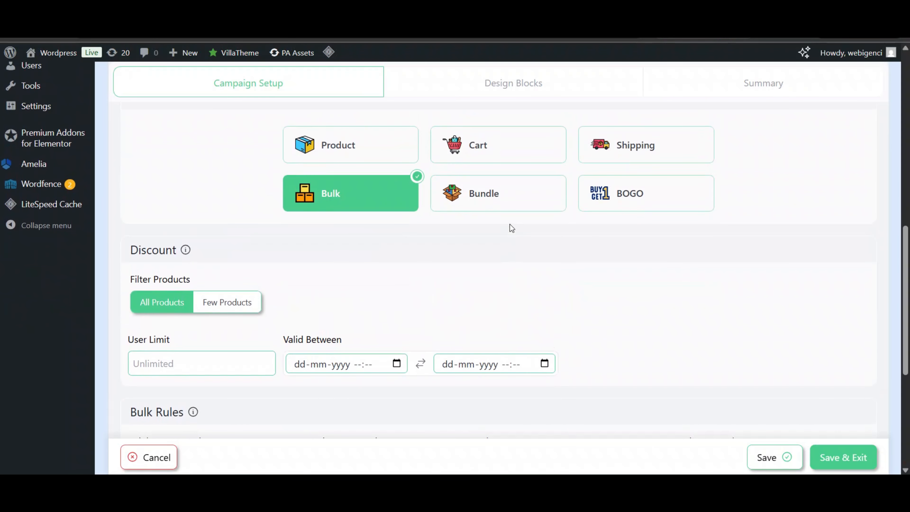
{"action": "scroll", "coordinate": [509, 226], "scroll_direction": "down", "scroll_amount": 3}
{"action": "scroll", "coordinate": [295, 173], "scroll_direction": "up", "scroll_amount": 2}
{"action": "scroll", "coordinate": [226, 271], "scroll_direction": "down", "scroll_amount": 3}
- Set the bulk rule to a 20 Percentage Discount
{"action": "left_click", "coordinate": [199, 317]}
{"action": "type", "text": "3"}
{"action": "left_click", "coordinate": [361, 312]}
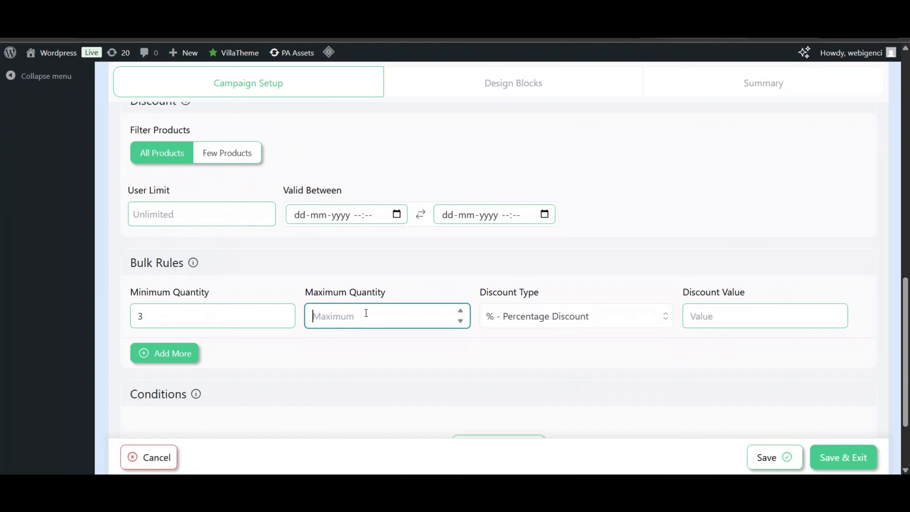
{"action": "left_click", "coordinate": [649, 321]}
{"action": "left_click", "coordinate": [541, 357]}
{"action": "left_click", "coordinate": [602, 316]}
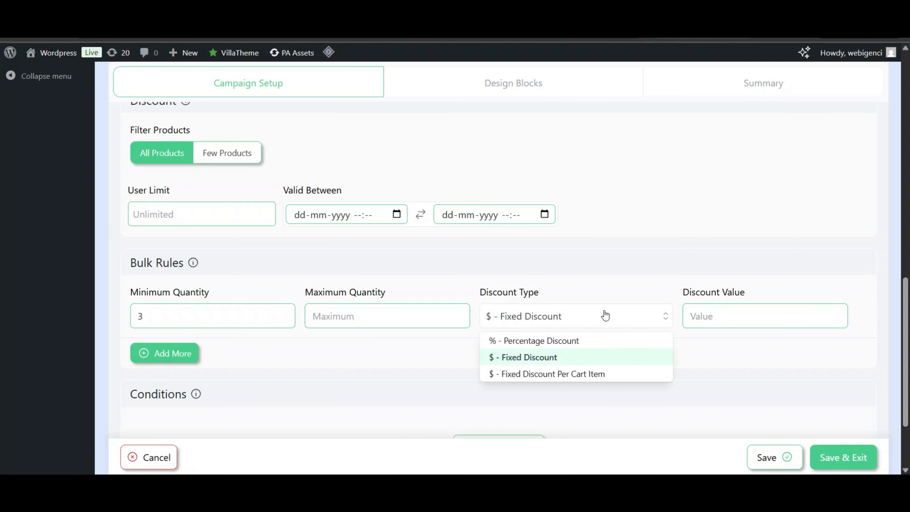
{"action": "left_click", "coordinate": [538, 380]}
{"action": "left_click", "coordinate": [600, 320]}
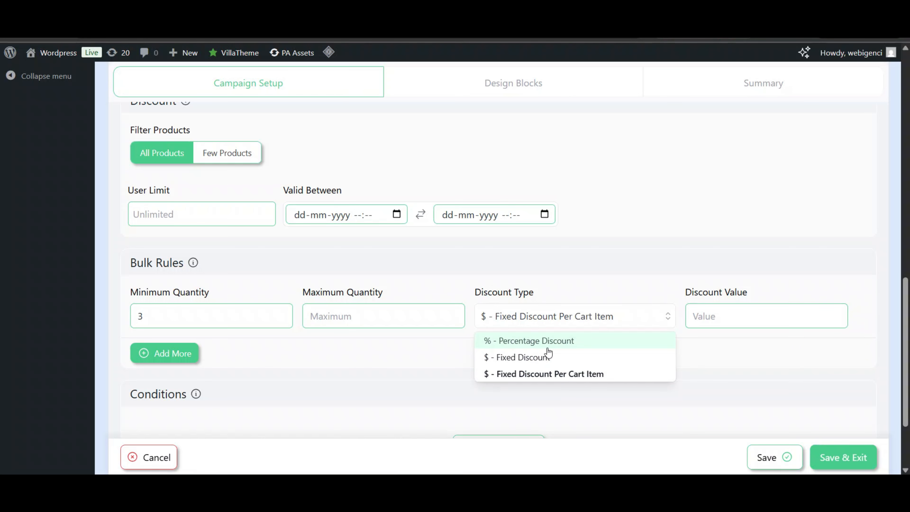
{"action": "left_click", "coordinate": [535, 339]}
{"action": "left_click", "coordinate": [717, 315]}
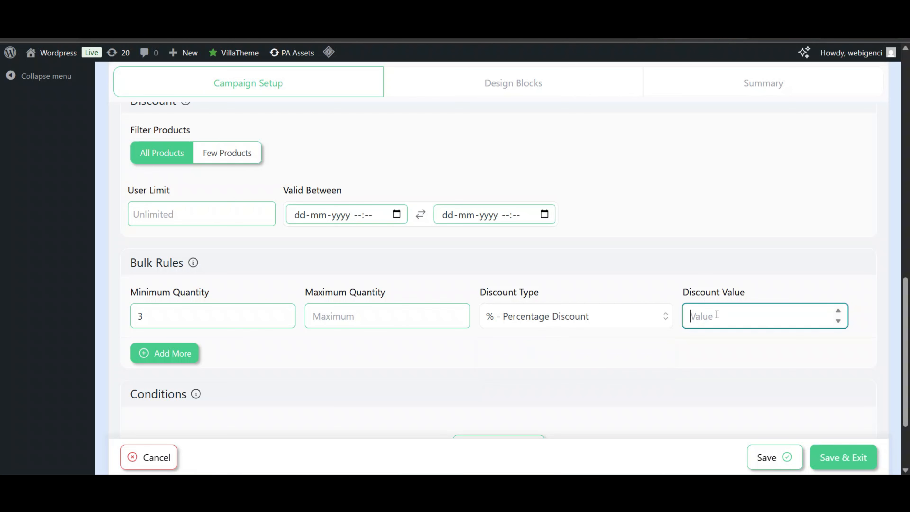
{"action": "type", "text": "20"}
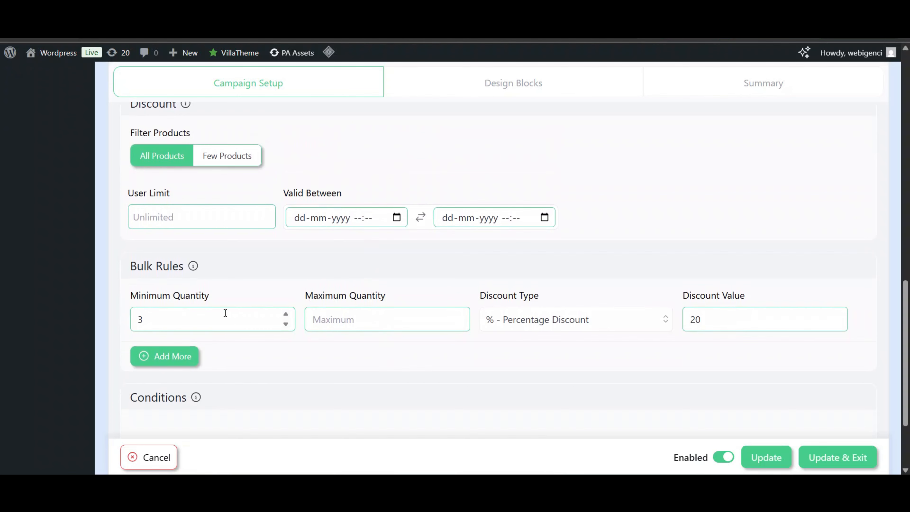
- Change the minimum quantity to 1, save with Update & Exit, and open the storefront cart
{"action": "left_click", "coordinate": [225, 316]}
{"action": "key", "text": "BackSpace"}
{"action": "type", "text": "1"}
{"action": "scroll", "coordinate": [602, 261], "scroll_direction": "down", "scroll_amount": 3}
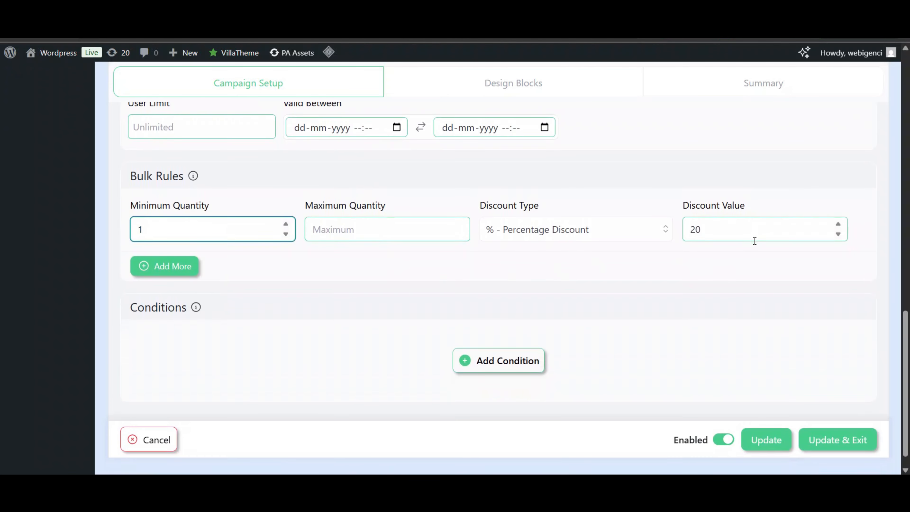
{"action": "left_click", "coordinate": [832, 439]}
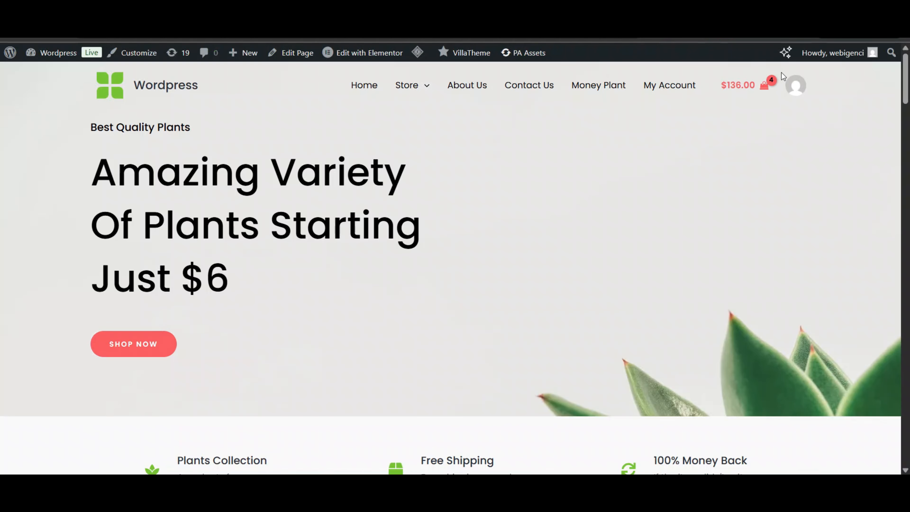
{"action": "left_click", "coordinate": [759, 90]}
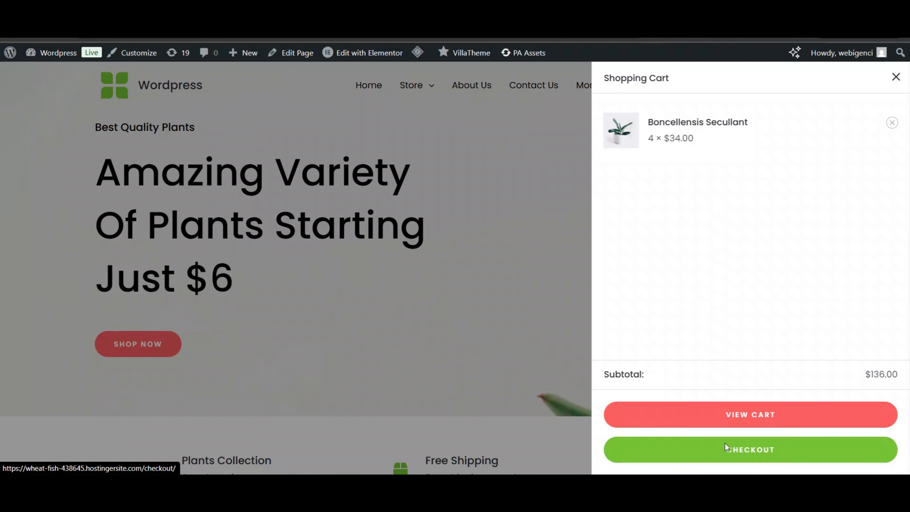
- Review the -$27.20 discount on the $136.00 order, then return to the admin dashboard
{"action": "scroll", "coordinate": [594, 286], "scroll_direction": "down", "scroll_amount": 5}
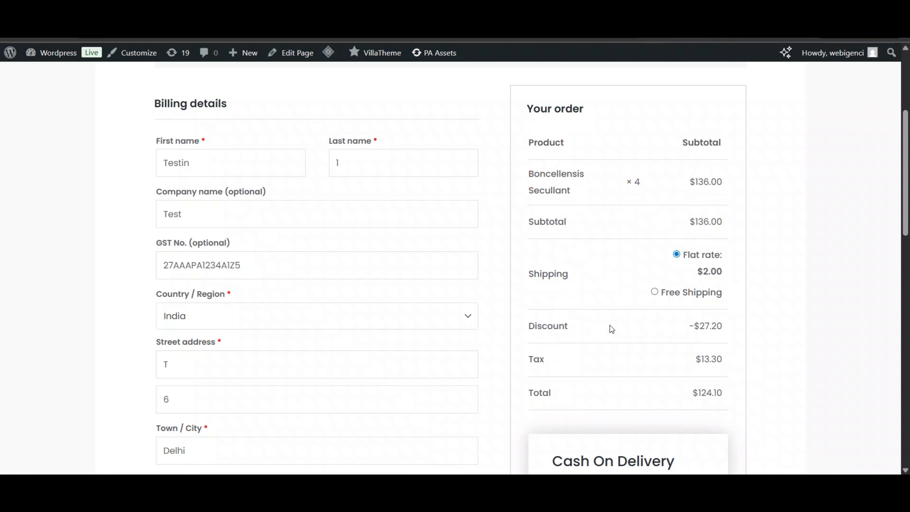
{"action": "scroll", "coordinate": [610, 325], "scroll_direction": "up", "scroll_amount": 5}
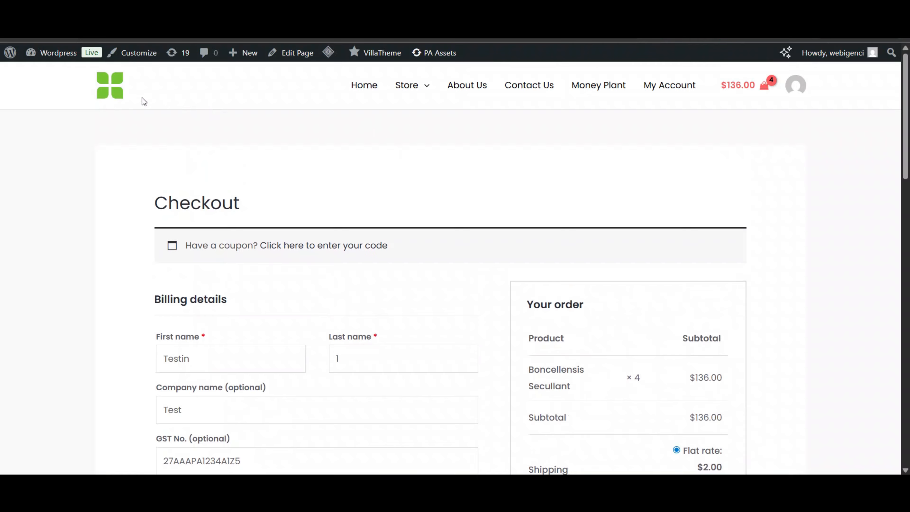
{"action": "left_click", "coordinate": [70, 61]}
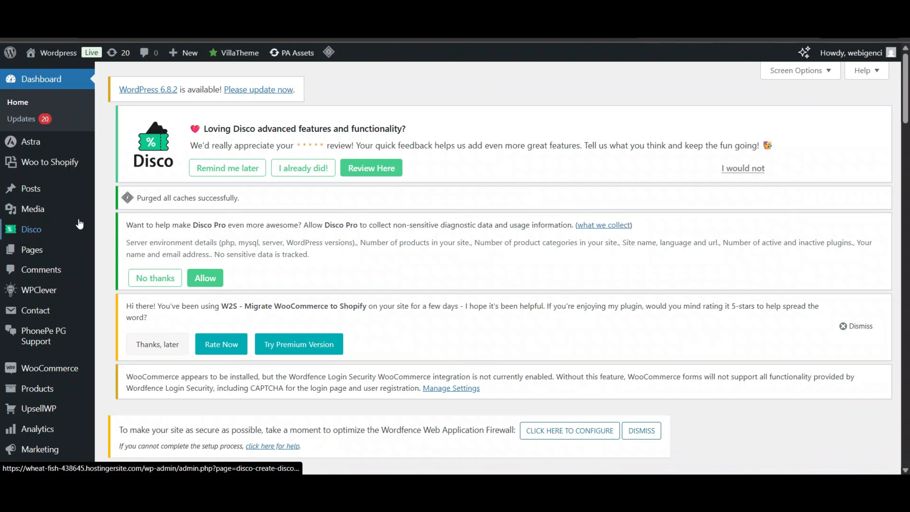
- Start a new Disco discount campaign with Bundle as its intent
{"action": "scroll", "coordinate": [77, 224], "scroll_direction": "down", "scroll_amount": 1}
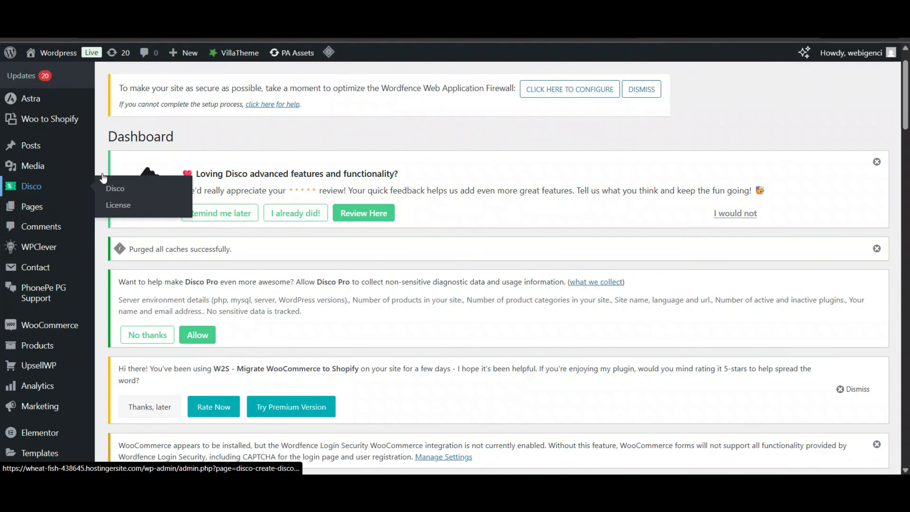
{"action": "left_click", "coordinate": [35, 185]}
{"action": "scroll", "coordinate": [491, 256], "scroll_direction": "down", "scroll_amount": 5}
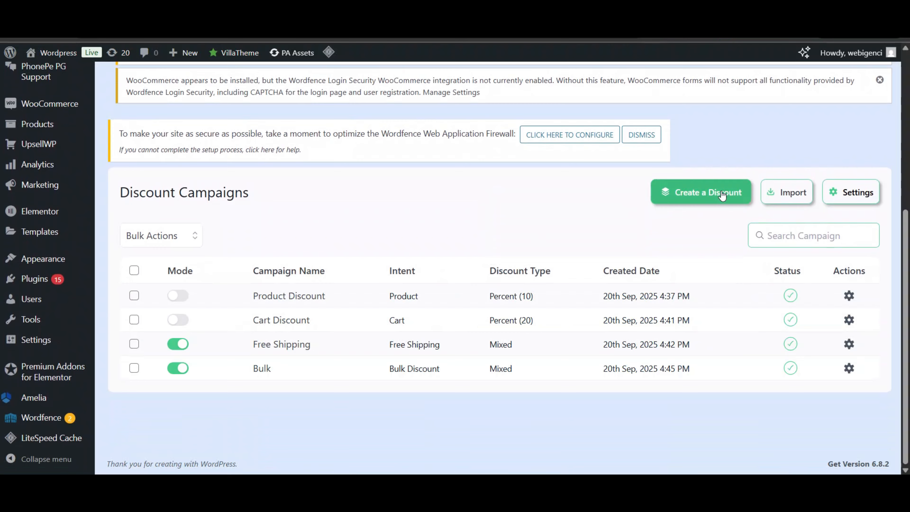
{"action": "left_click", "coordinate": [723, 195]}
{"action": "scroll", "coordinate": [544, 274], "scroll_direction": "down", "scroll_amount": 2}
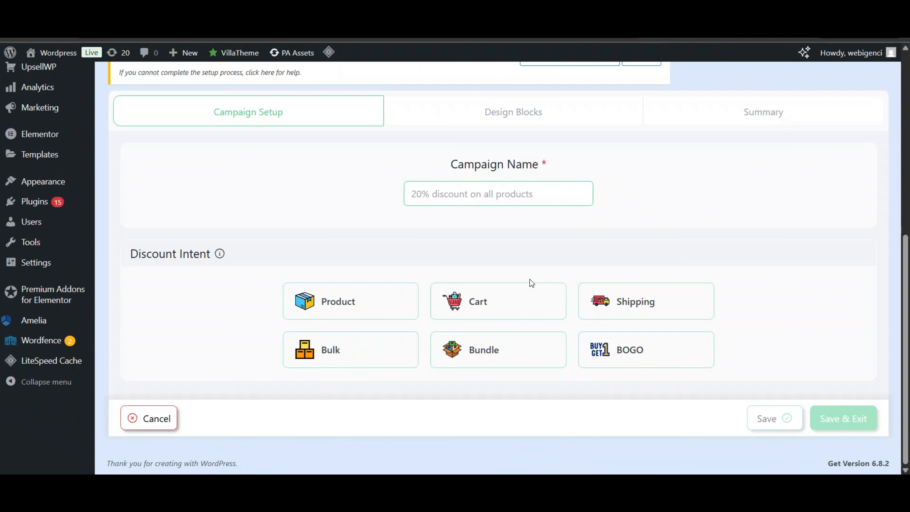
{"action": "left_click", "coordinate": [495, 345]}
- Set bundle item quantity 3, discount value 10, recursive, and save with Update & Exit
{"action": "scroll", "coordinate": [495, 344], "scroll_direction": "down", "scroll_amount": 5}
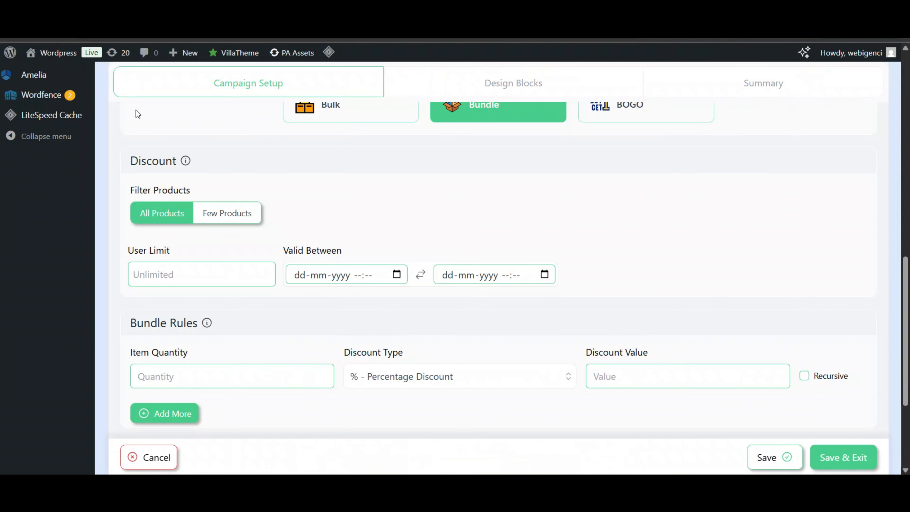
{"action": "scroll", "coordinate": [190, 236], "scroll_direction": "down", "scroll_amount": 2}
{"action": "left_click", "coordinate": [217, 262]}
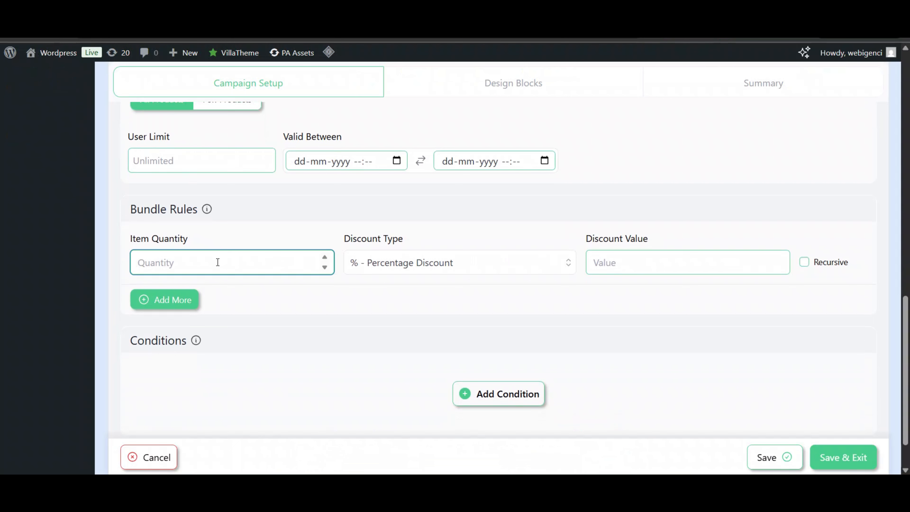
{"action": "type", "text": "3"}
{"action": "left_click", "coordinate": [286, 241]}
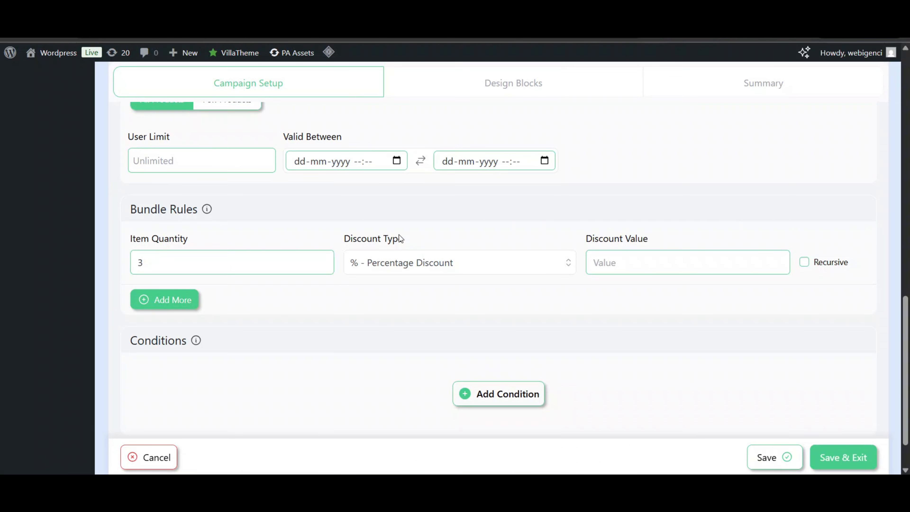
{"action": "left_click", "coordinate": [646, 264]}
{"action": "type", "text": "10"}
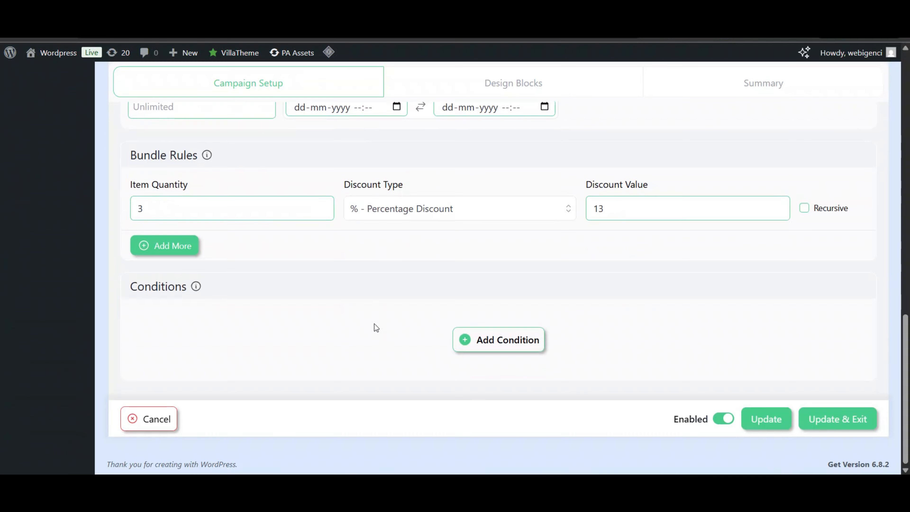
{"action": "scroll", "coordinate": [374, 324], "scroll_direction": "up", "scroll_amount": 3}
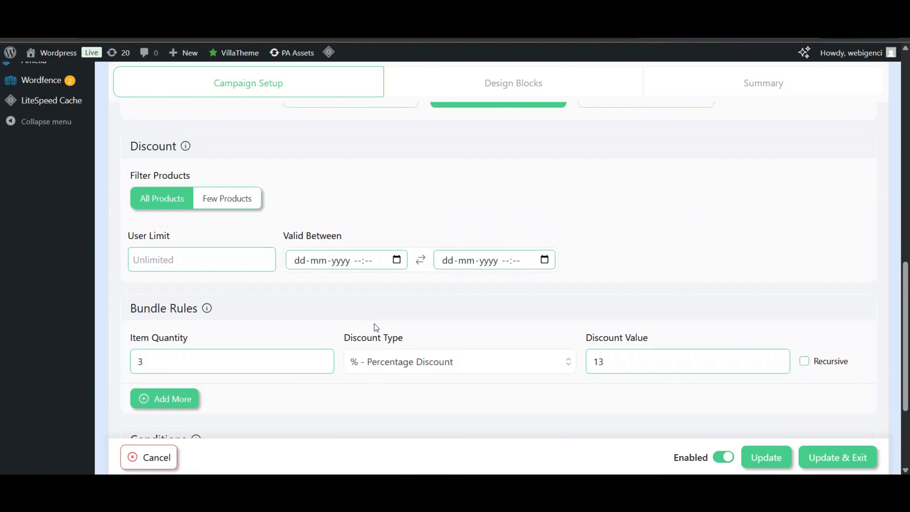
{"action": "scroll", "coordinate": [373, 327], "scroll_direction": "down", "scroll_amount": 1}
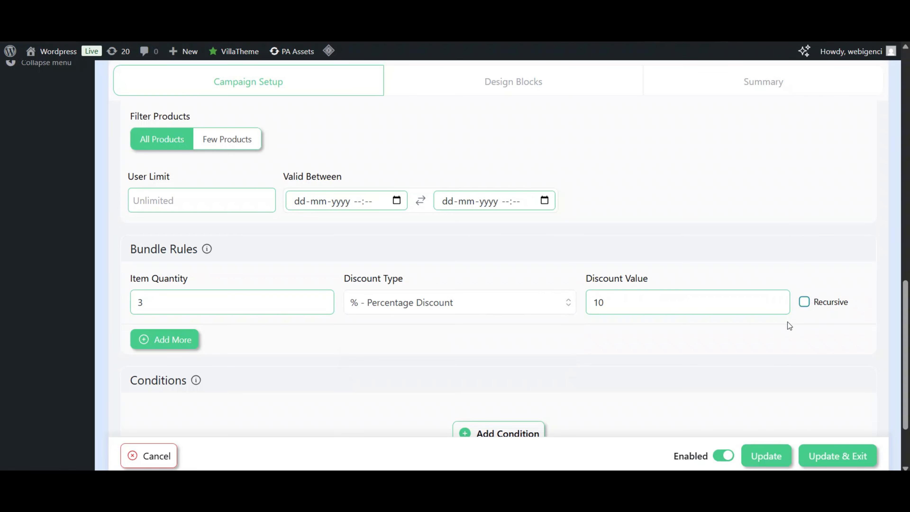
{"action": "left_click", "coordinate": [801, 305]}
{"action": "left_click", "coordinate": [804, 302]}
{"action": "scroll", "coordinate": [730, 264], "scroll_direction": "down", "scroll_amount": 3}
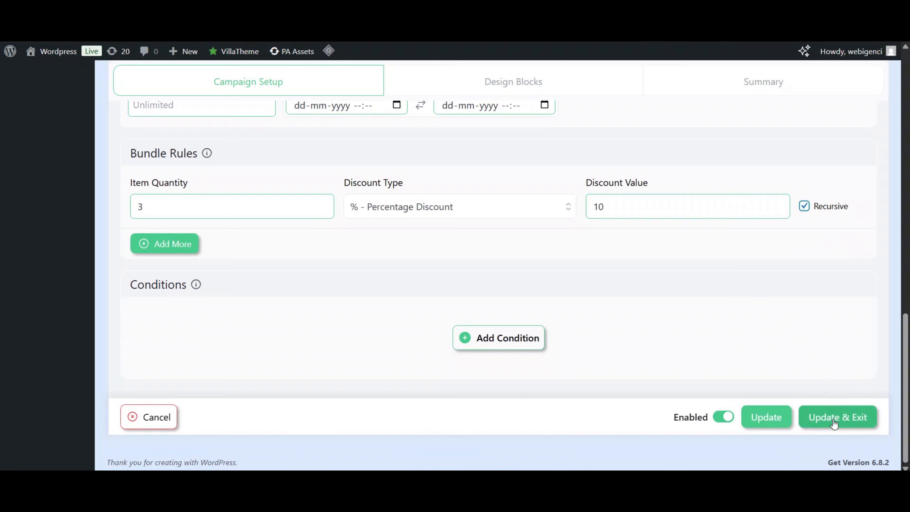
{"action": "left_click", "coordinate": [831, 417]}
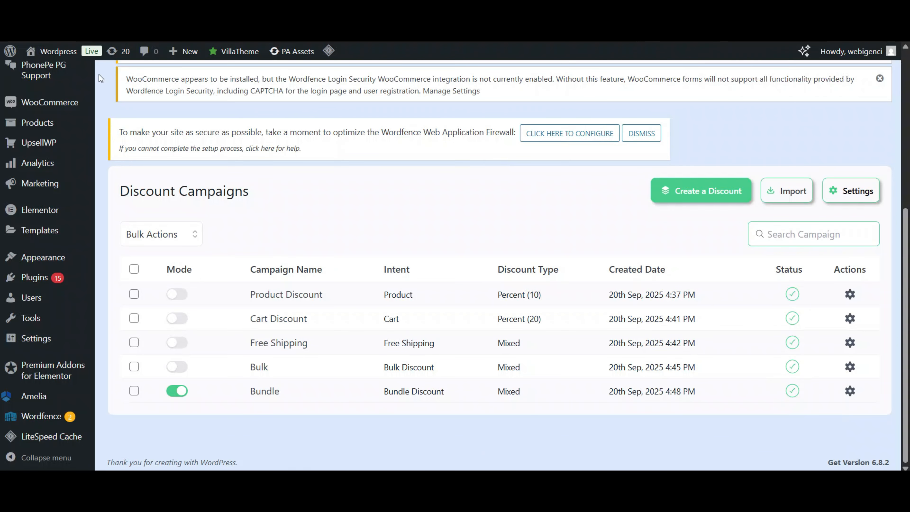
- In the storefront cart, remove Green Soil Lotus and update Boncellensis Secullant to 3
{"action": "left_click", "coordinate": [45, 70]}
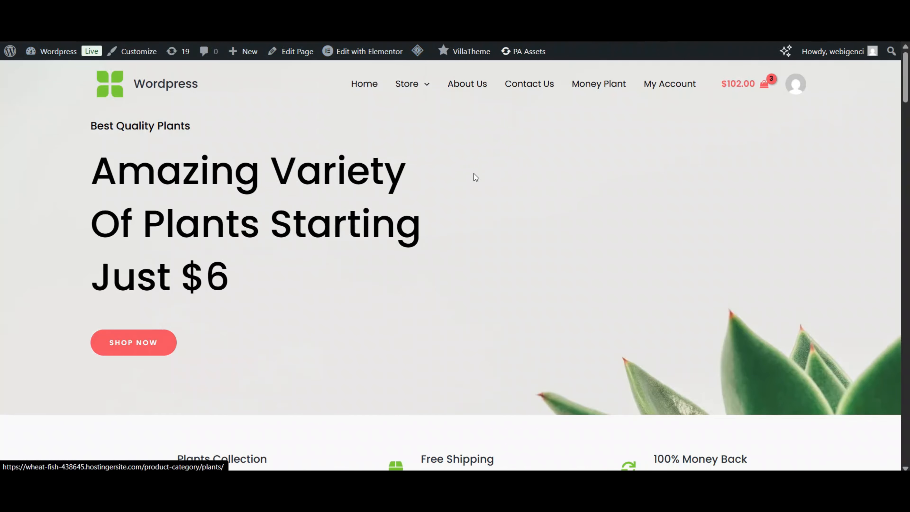
{"action": "left_click", "coordinate": [756, 86]}
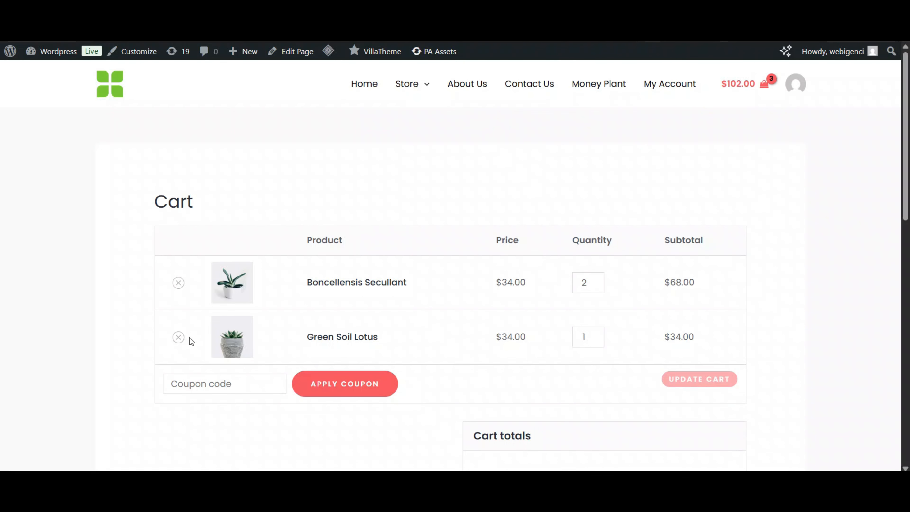
{"action": "left_click", "coordinate": [178, 337]}
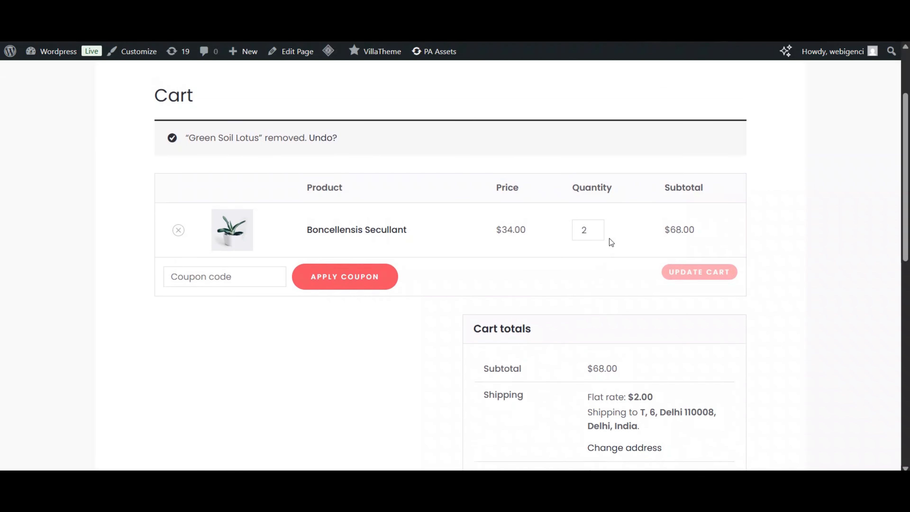
{"action": "left_click", "coordinate": [596, 226]}
{"action": "left_click", "coordinate": [699, 272]}
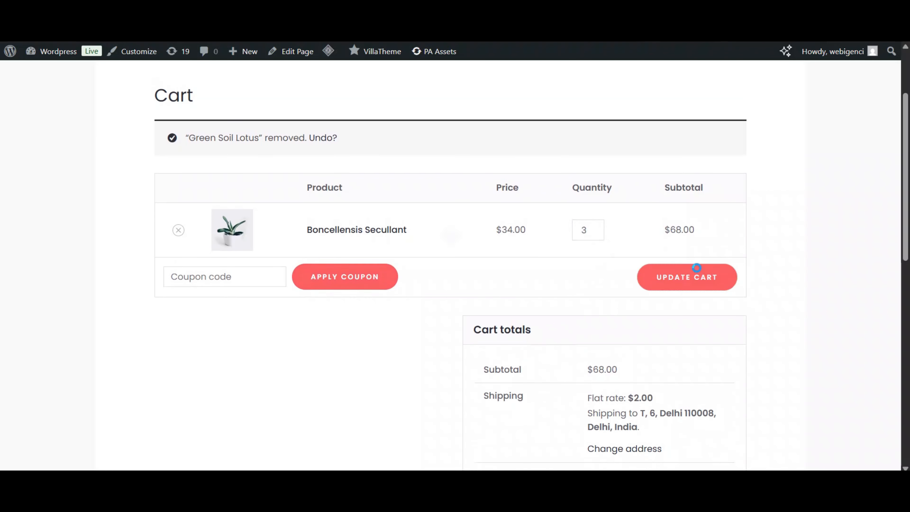
{"action": "scroll", "coordinate": [699, 273], "scroll_direction": "down", "scroll_amount": 4}
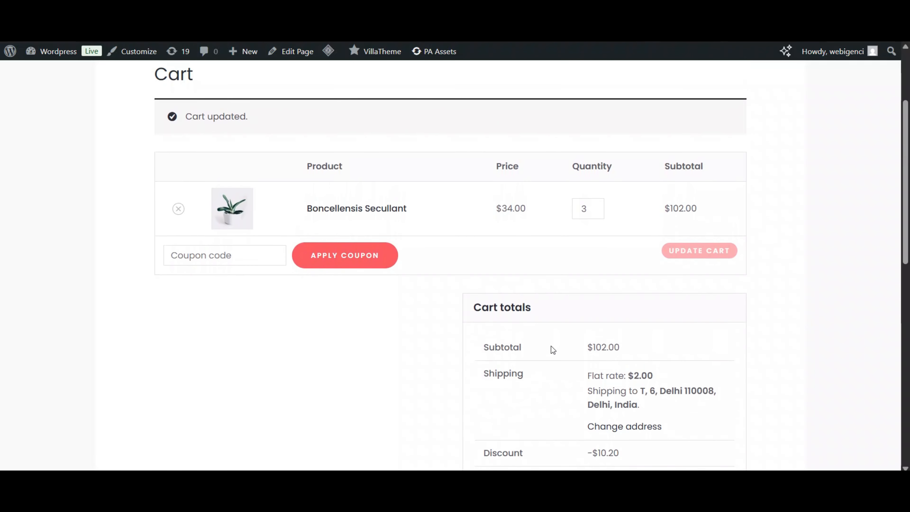
{"action": "scroll", "coordinate": [553, 348], "scroll_direction": "down", "scroll_amount": 2}
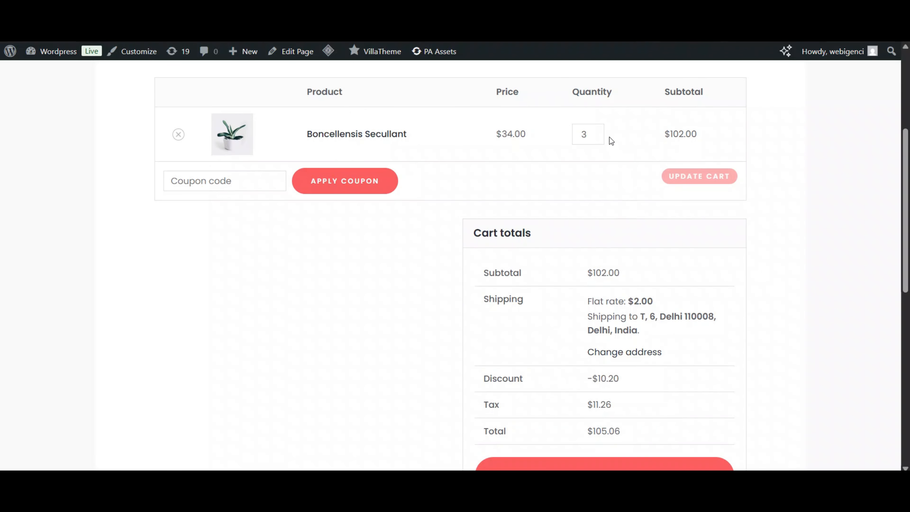
- Update the quantity to 4, then 6 (-$20.40), then back to 5 (-$10.20)
{"action": "left_click", "coordinate": [600, 131]}
{"action": "left_click", "coordinate": [694, 188]}
{"action": "scroll", "coordinate": [617, 391], "scroll_direction": "down", "scroll_amount": 3}
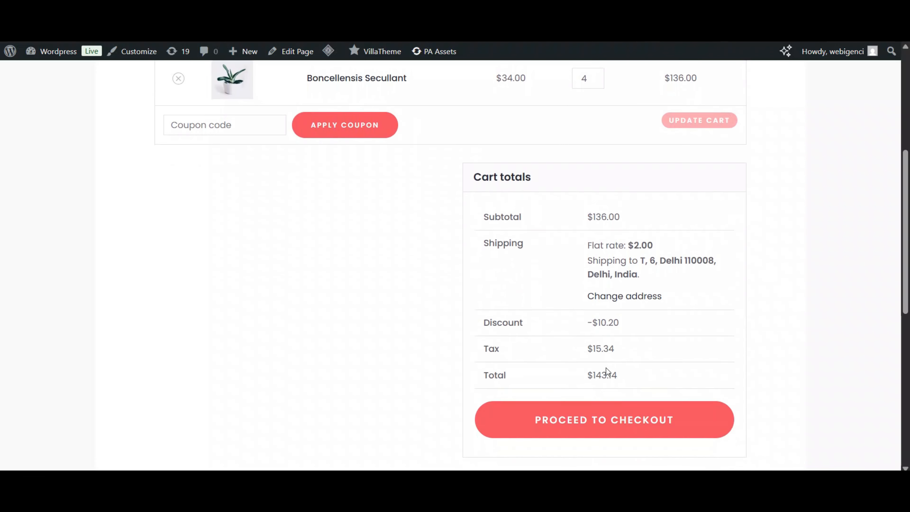
{"action": "scroll", "coordinate": [593, 345], "scroll_direction": "up", "scroll_amount": 2}
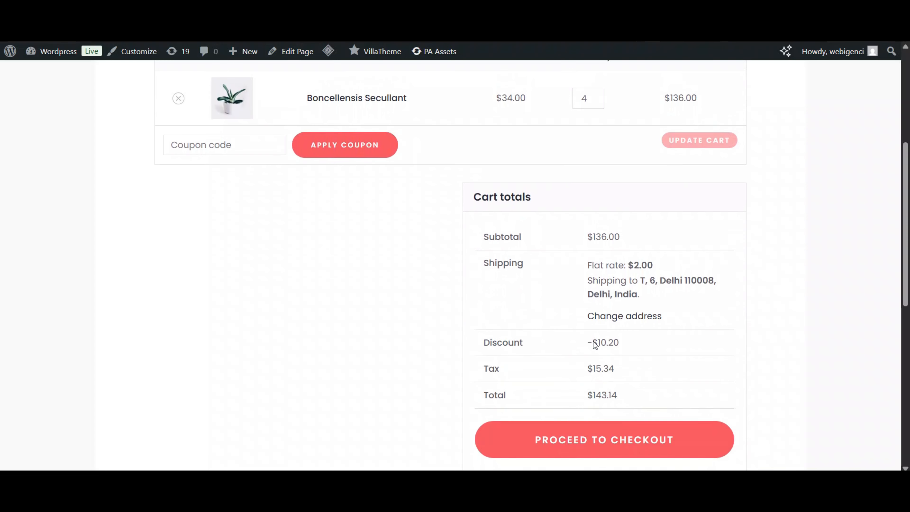
{"action": "left_click", "coordinate": [597, 167]}
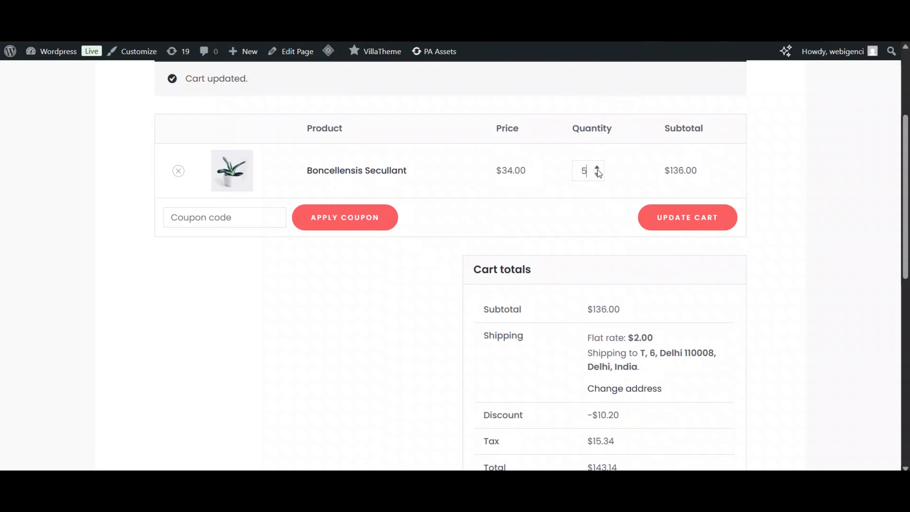
{"action": "left_click", "coordinate": [597, 168]}
{"action": "left_click", "coordinate": [676, 217]}
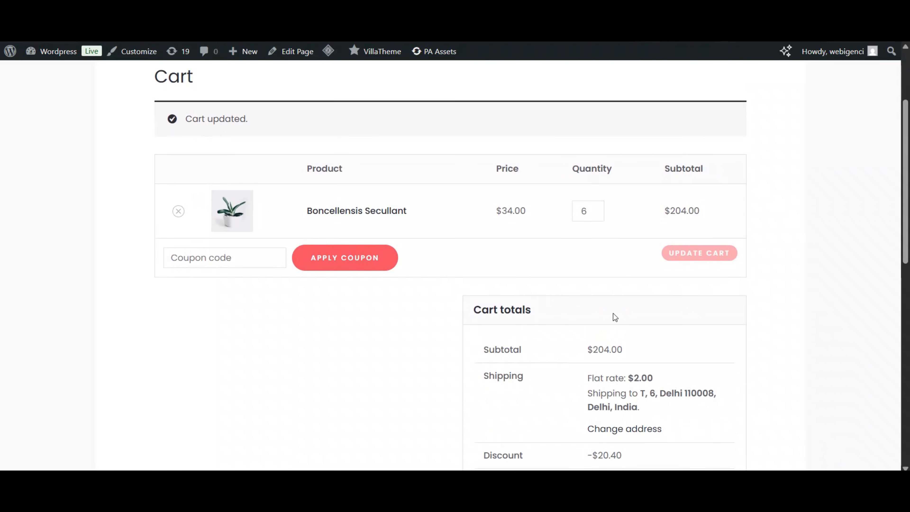
{"action": "left_click", "coordinate": [597, 215]}
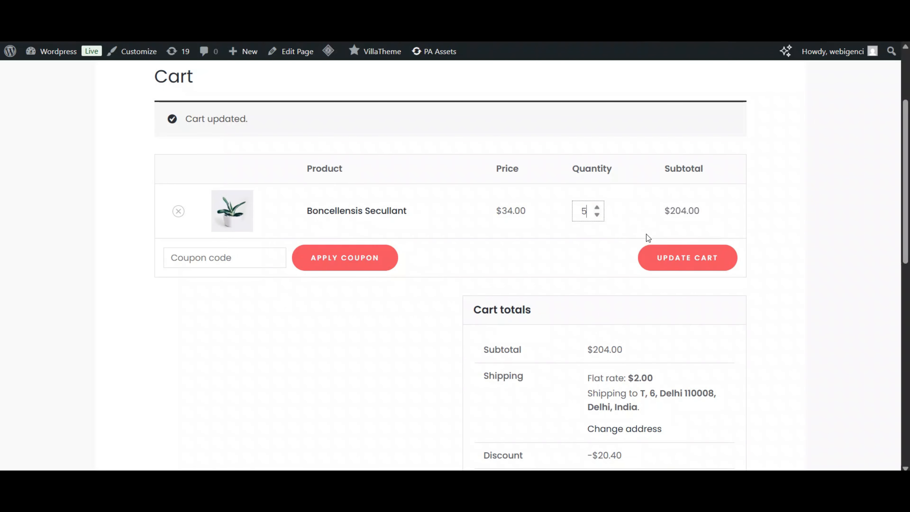
{"action": "left_click", "coordinate": [682, 259]}
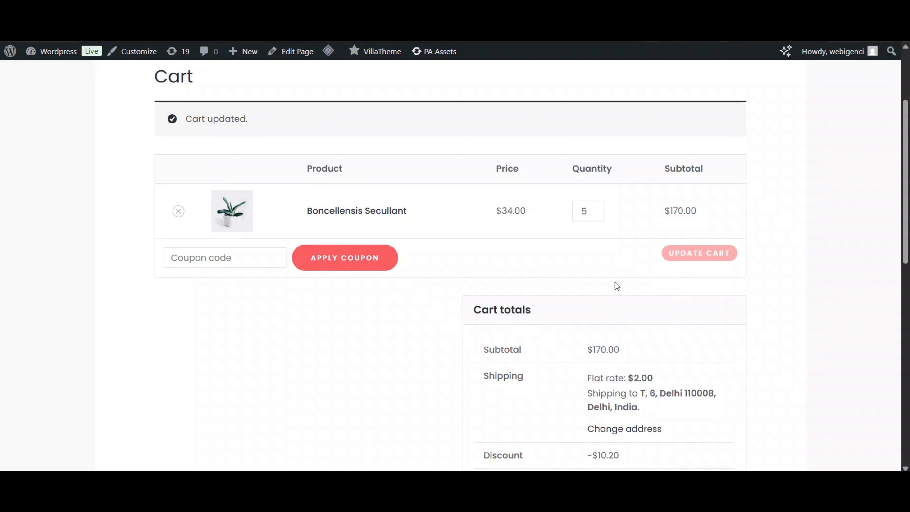
- Start a new Disco discount campaign with BOGO as its intent
{"action": "left_click", "coordinate": [59, 52]}
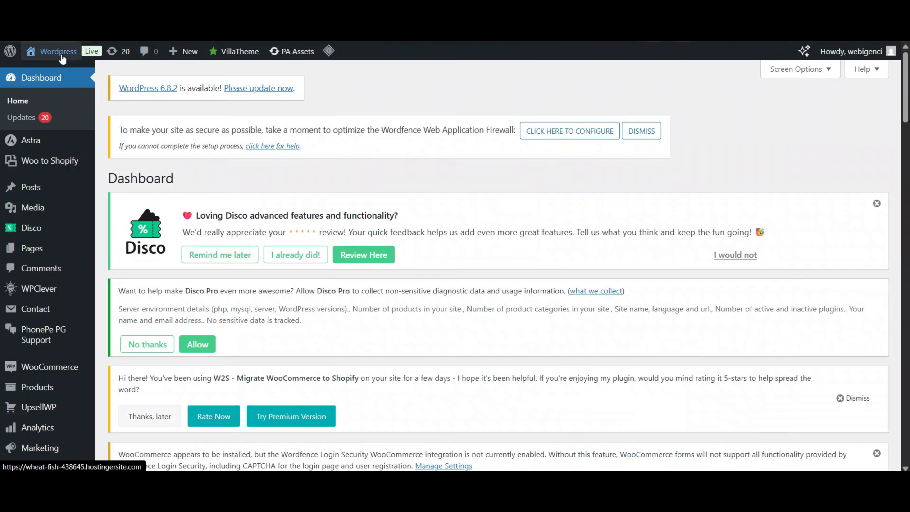
{"action": "left_click", "coordinate": [41, 236]}
{"action": "scroll", "coordinate": [275, 242], "scroll_direction": "down", "scroll_amount": 5}
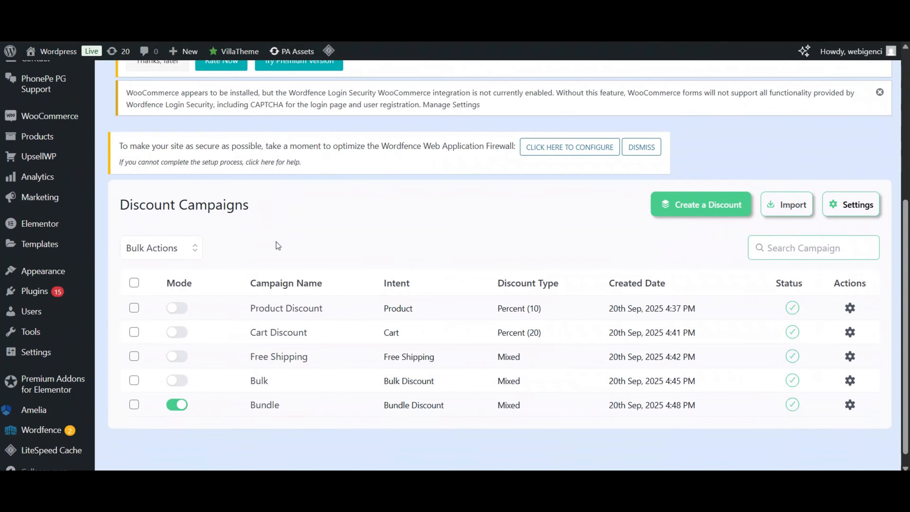
{"action": "left_click", "coordinate": [712, 192]}
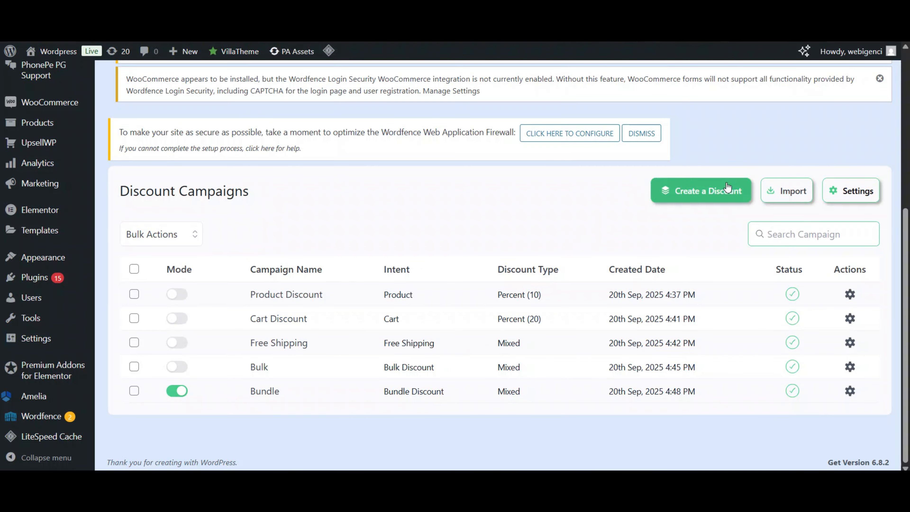
{"action": "scroll", "coordinate": [520, 236], "scroll_direction": "down", "scroll_amount": 2}
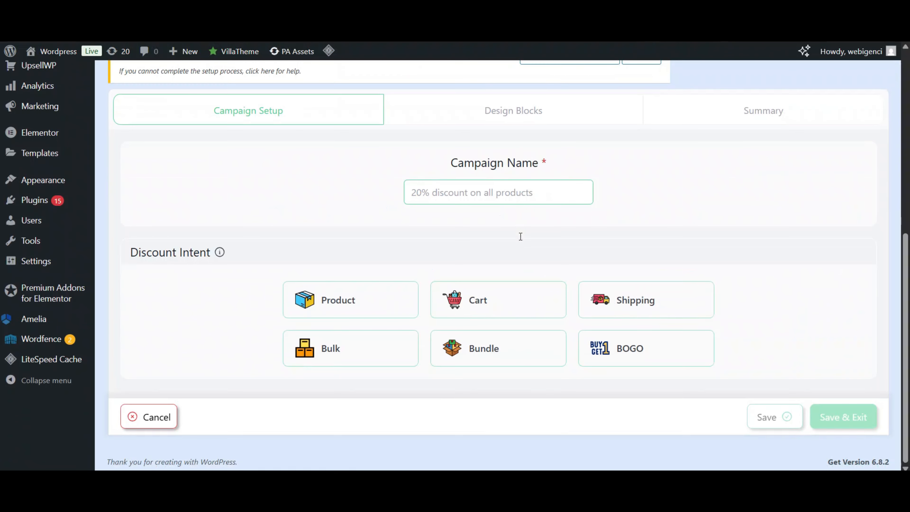
{"action": "left_click", "coordinate": [646, 359]}
- Set the BOGO type to Buy X Get X
{"action": "scroll", "coordinate": [645, 358], "scroll_direction": "down", "scroll_amount": 5}
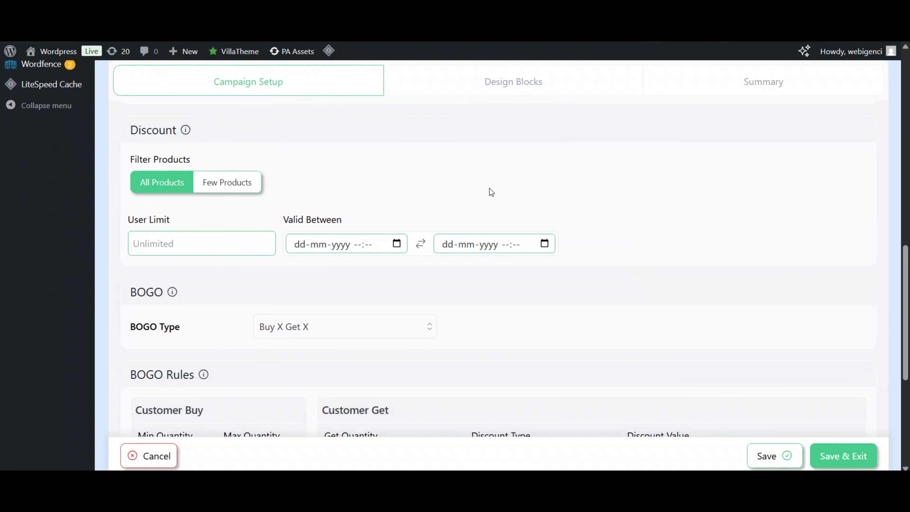
{"action": "scroll", "coordinate": [487, 189], "scroll_direction": "down", "scroll_amount": 1}
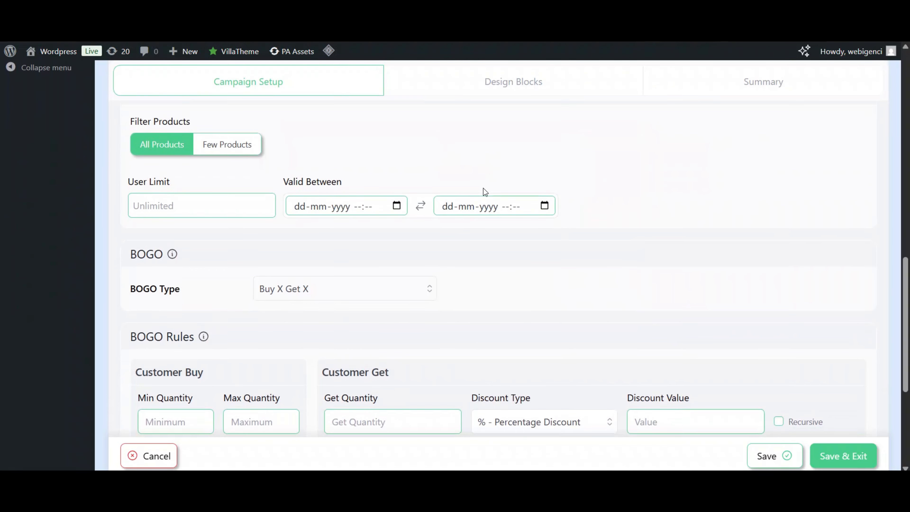
{"action": "left_click", "coordinate": [299, 298]}
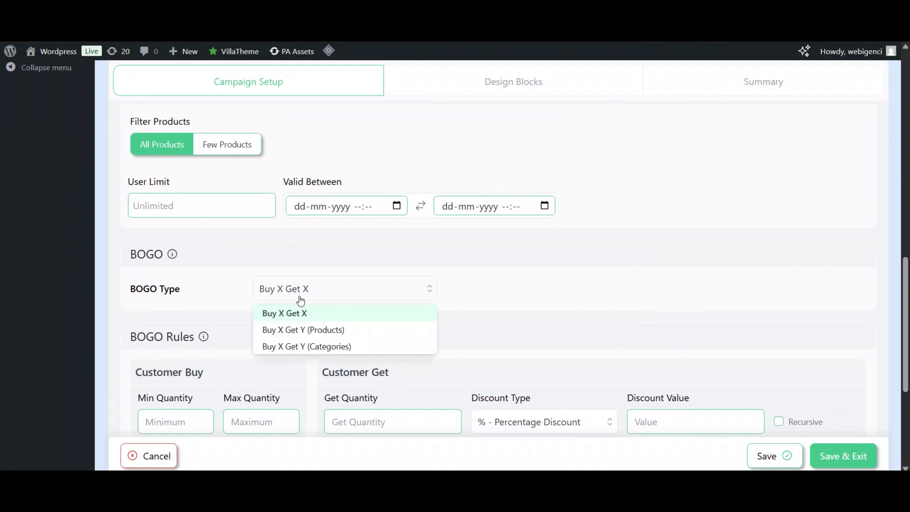
{"action": "left_click", "coordinate": [319, 330]}
{"action": "left_click_drag", "start_coordinate": [354, 289], "coordinate": [346, 299]}
{"action": "left_click", "coordinate": [346, 299]}
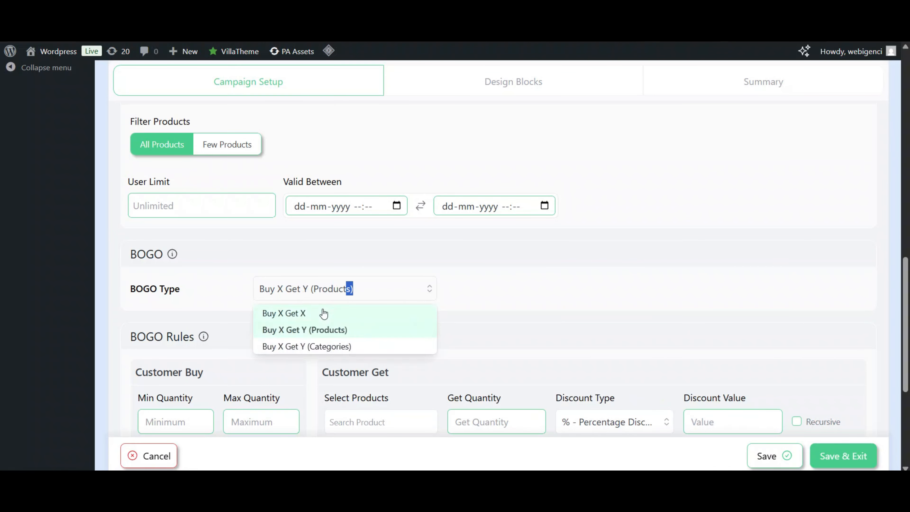
{"action": "left_click", "coordinate": [305, 315]}
{"action": "scroll", "coordinate": [399, 264], "scroll_direction": "up", "scroll_amount": 4}
{"action": "scroll", "coordinate": [336, 252], "scroll_direction": "up", "scroll_amount": 5}
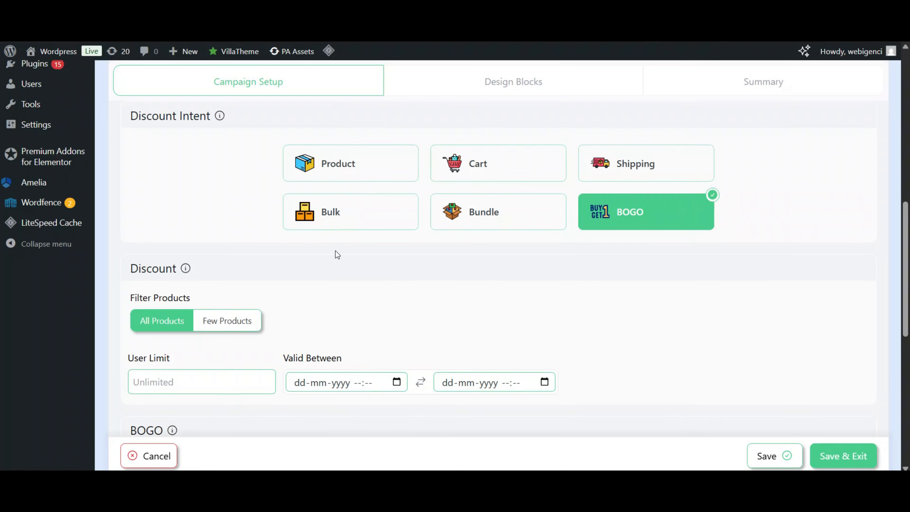
- Name the campaign BOGO1 with Min Quantity 2 and Get Quantity 1
{"action": "left_click", "coordinate": [453, 208]}
{"action": "type", "text": "BOGO1"}
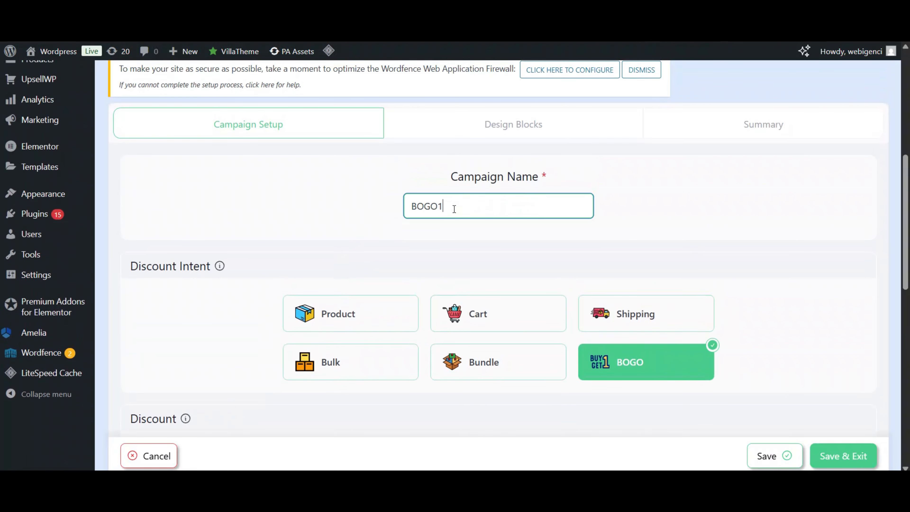
{"action": "scroll", "coordinate": [454, 209], "scroll_direction": "down", "scroll_amount": 3}
{"action": "scroll", "coordinate": [333, 226], "scroll_direction": "down", "scroll_amount": 10}
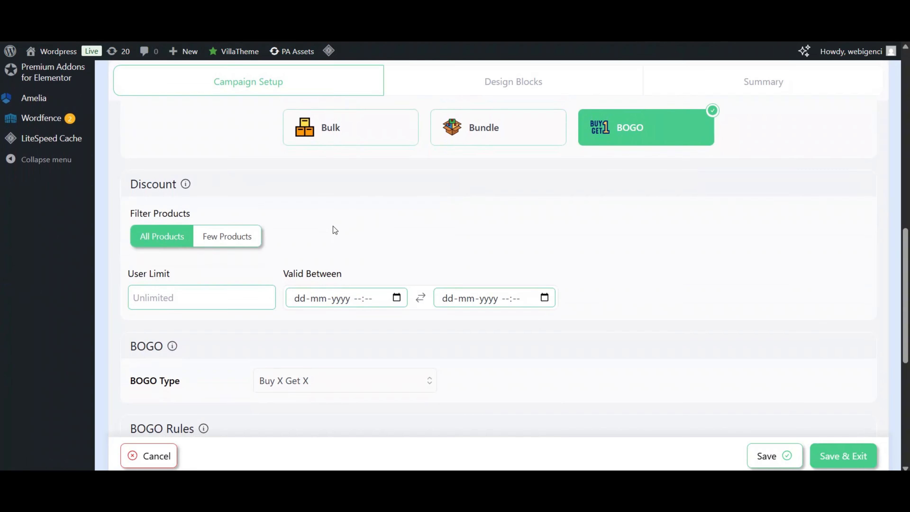
{"action": "scroll", "coordinate": [246, 158], "scroll_direction": "down", "scroll_amount": 1}
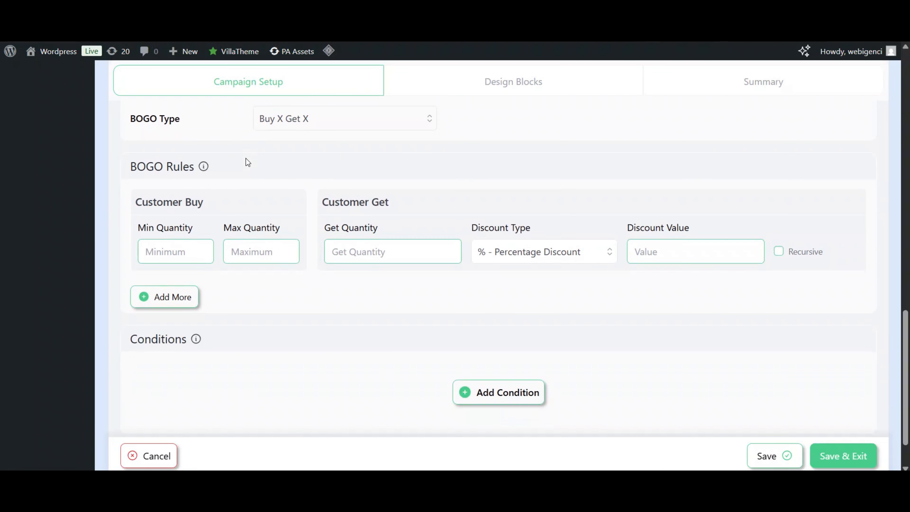
{"action": "left_click", "coordinate": [184, 254]}
{"action": "type", "text": "2"}
{"action": "left_click", "coordinate": [363, 252]}
{"action": "type", "text": "1"}
- Set the discount type to Free Items, leave Recursive off, and save with Save & Exit
{"action": "left_click", "coordinate": [580, 252]}
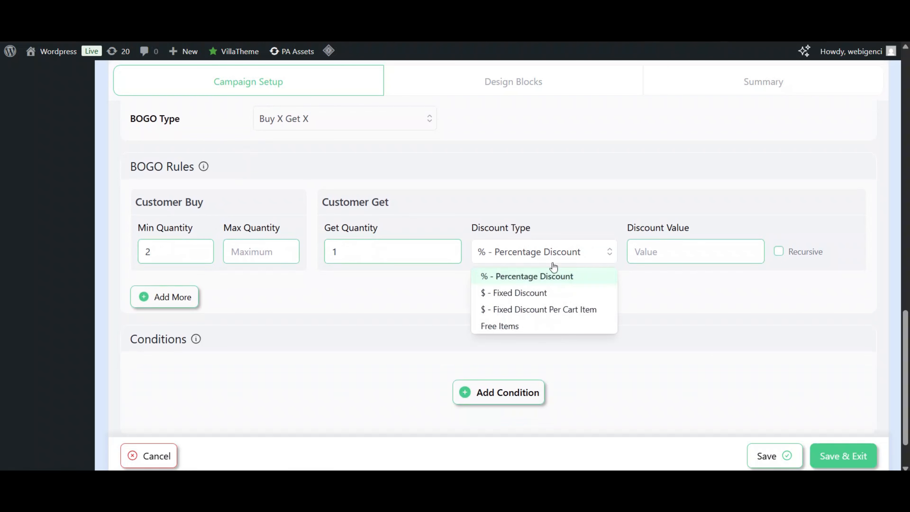
{"action": "left_click", "coordinate": [505, 326]}
{"action": "scroll", "coordinate": [619, 287], "scroll_direction": "down", "scroll_amount": 2}
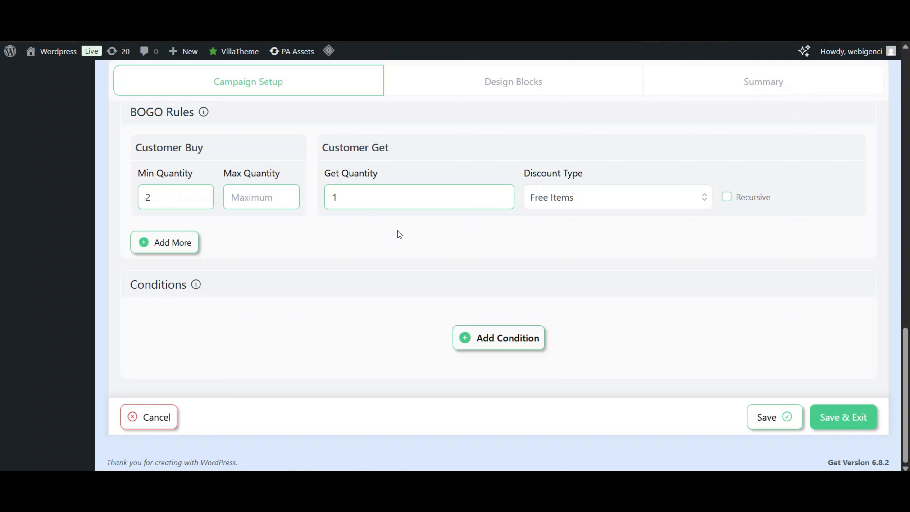
{"action": "left_click", "coordinate": [728, 198]}
{"action": "left_click", "coordinate": [727, 198]}
{"action": "scroll", "coordinate": [519, 229], "scroll_direction": "up", "scroll_amount": 1}
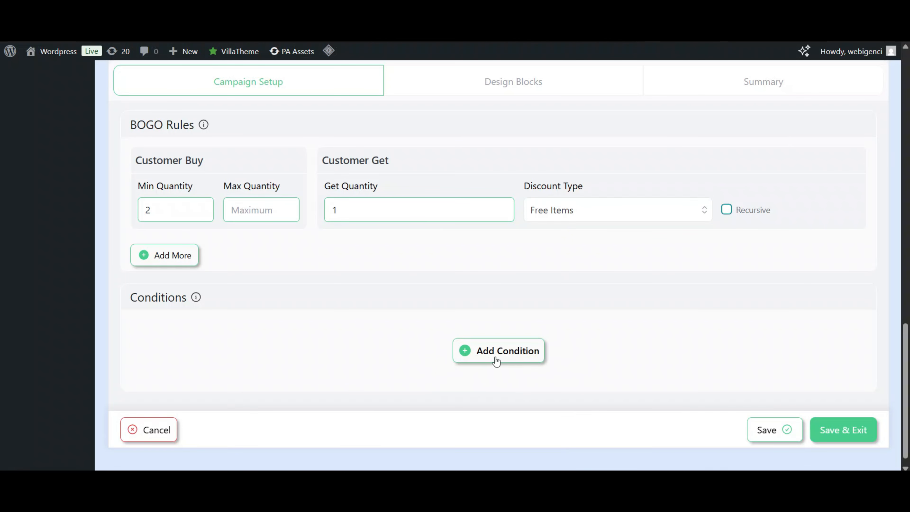
{"action": "scroll", "coordinate": [657, 313], "scroll_direction": "up", "scroll_amount": 2}
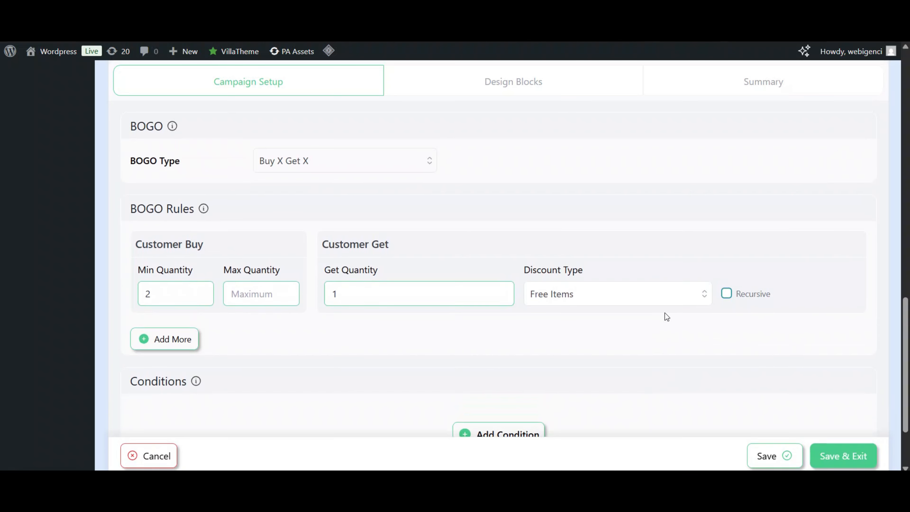
{"action": "left_click", "coordinate": [835, 452]}
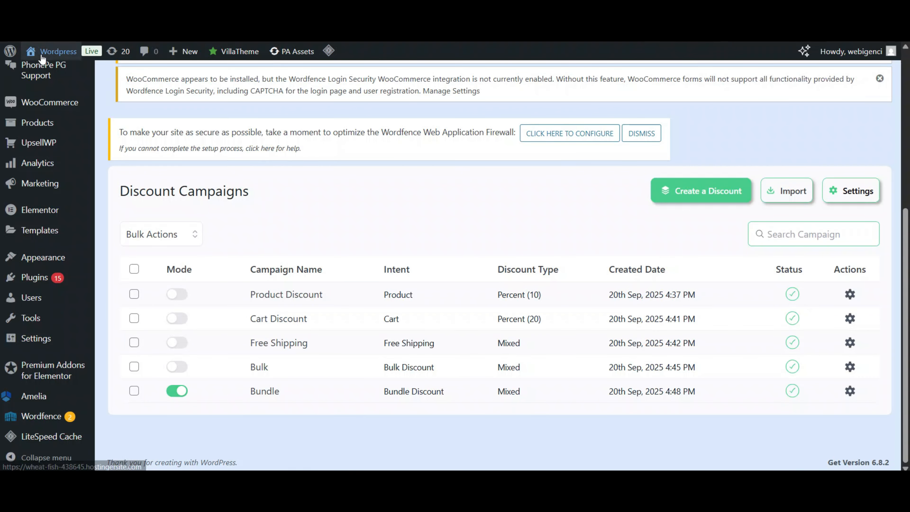
- Open the store's full cart page
{"action": "left_click", "coordinate": [49, 53], "text": "ctrl"}
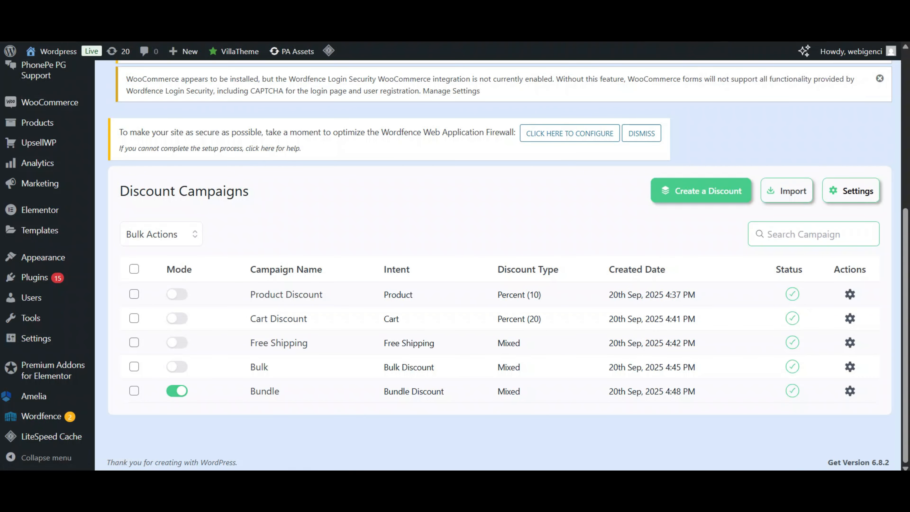
{"action": "key", "text": "ctrl+Tab"}
{"action": "scroll", "coordinate": [436, 216], "scroll_direction": "down", "scroll_amount": 1}
{"action": "scroll", "coordinate": [436, 215], "scroll_direction": "up", "scroll_amount": 1}
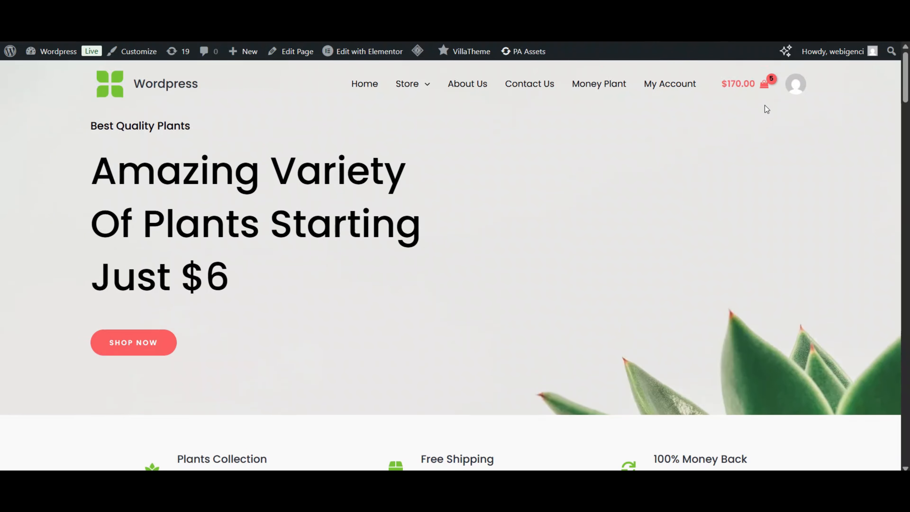
{"action": "left_click", "coordinate": [764, 84]}
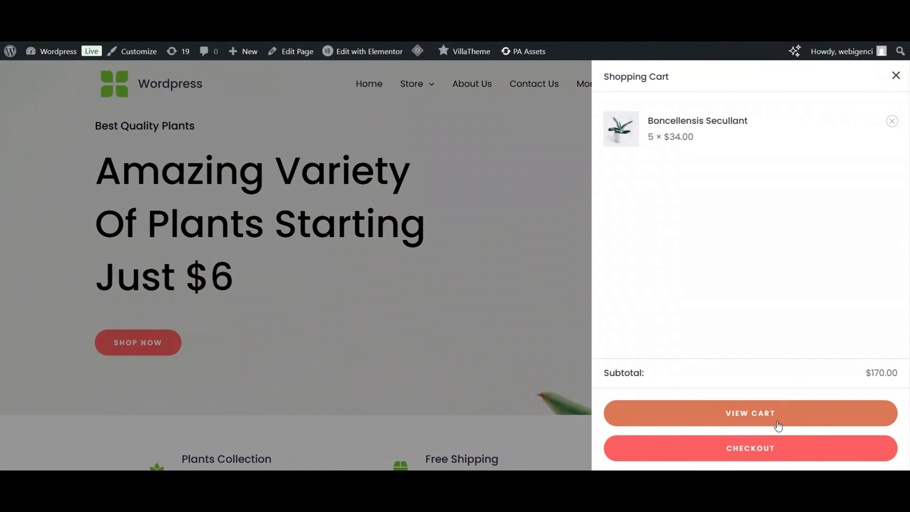
{"action": "left_click", "coordinate": [786, 415]}
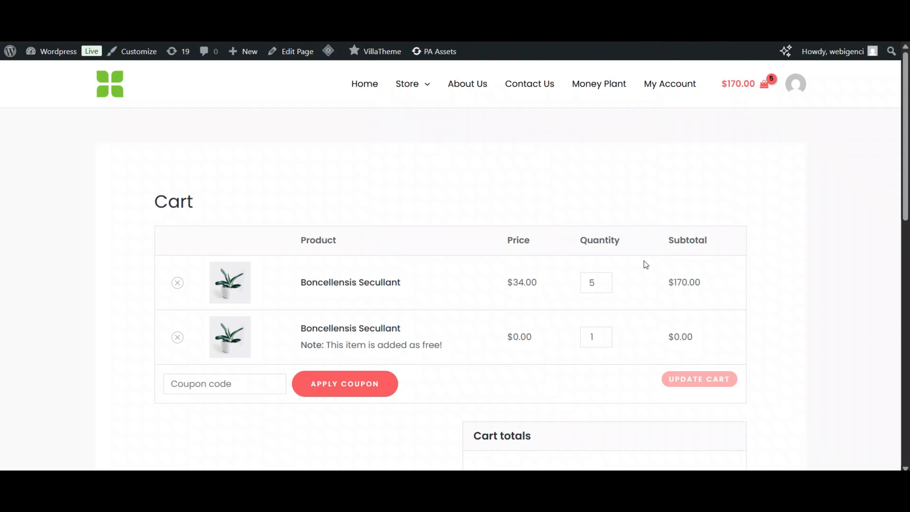
{"action": "scroll", "coordinate": [644, 264], "scroll_direction": "down", "scroll_amount": 1}
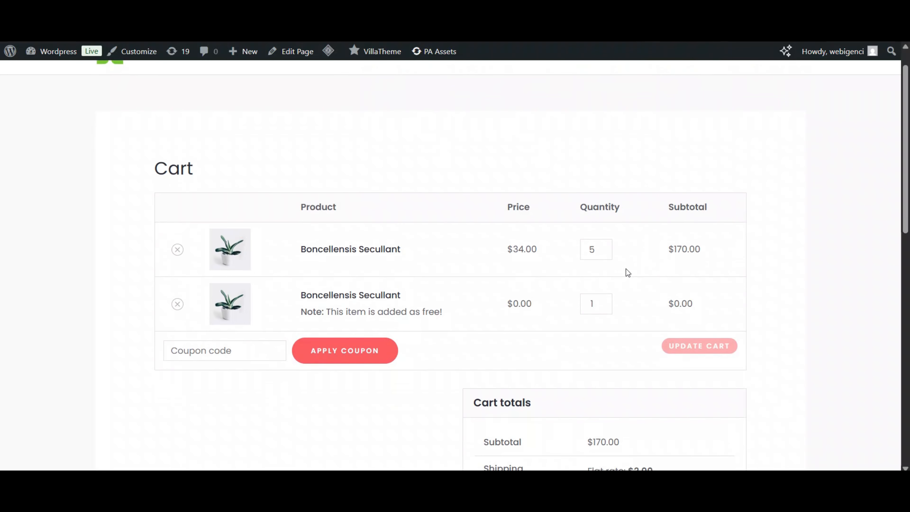
- Lower Boncellensis Secullant to 2 and update the cart, leaving one free copy at $0.00
{"action": "left_click", "coordinate": [605, 252]}
{"action": "left_click", "coordinate": [605, 253]}
{"action": "left_click", "coordinate": [605, 252]}
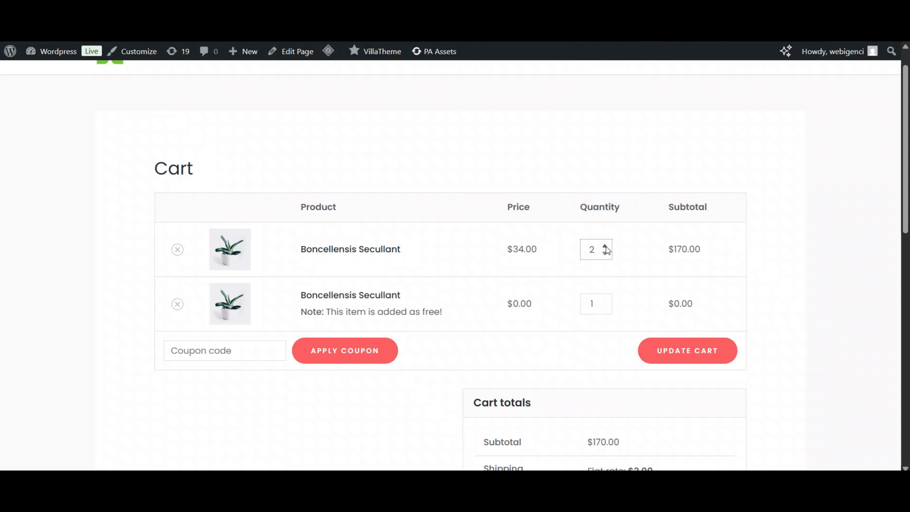
{"action": "left_click", "coordinate": [710, 358]}
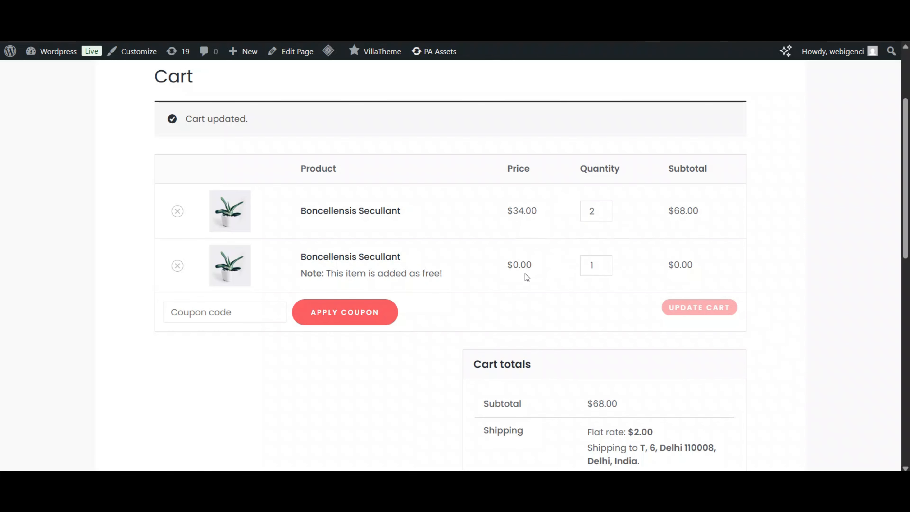
{"action": "scroll", "coordinate": [524, 273], "scroll_direction": "down", "scroll_amount": 3}
{"action": "scroll", "coordinate": [527, 276], "scroll_direction": "up", "scroll_amount": 1}
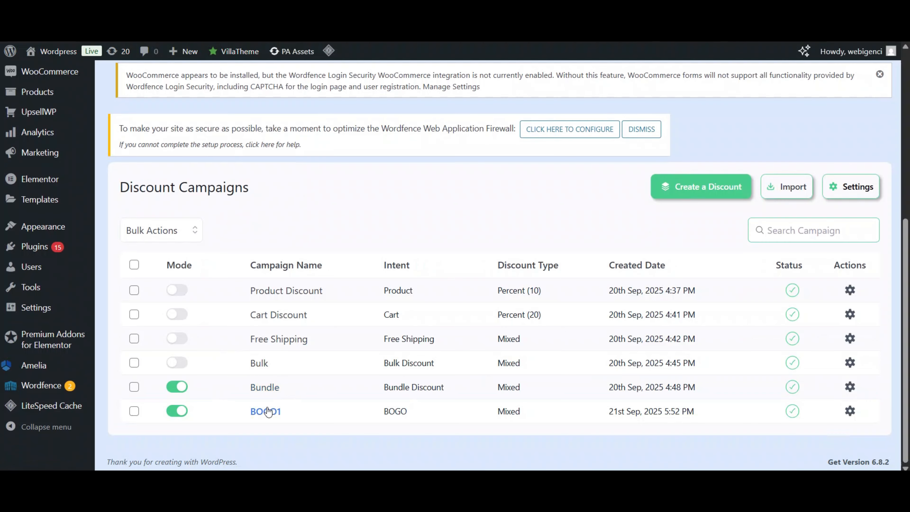
- Open the BOGO1 campaign and set its BOGO Type to Buy X Get Y (Products)
{"action": "left_click", "coordinate": [264, 409]}
{"action": "scroll", "coordinate": [321, 292], "scroll_direction": "down", "scroll_amount": 10}
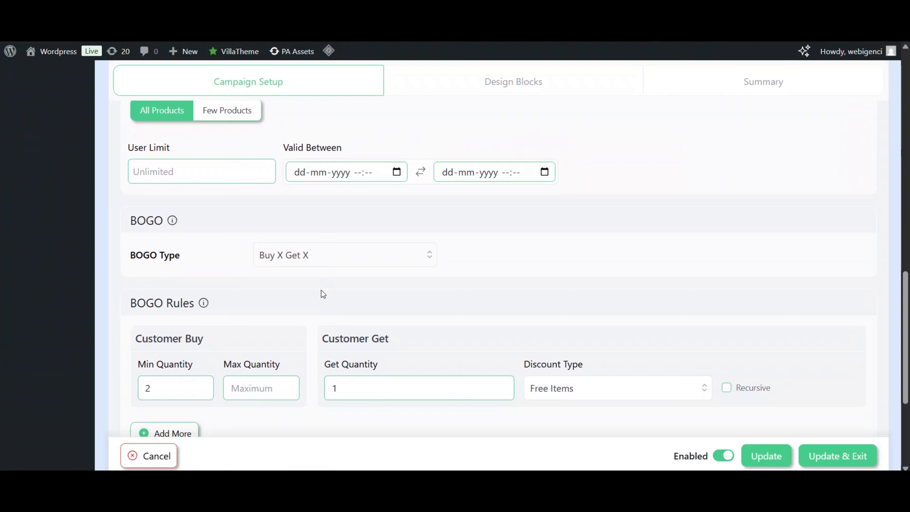
{"action": "left_click", "coordinate": [309, 228]}
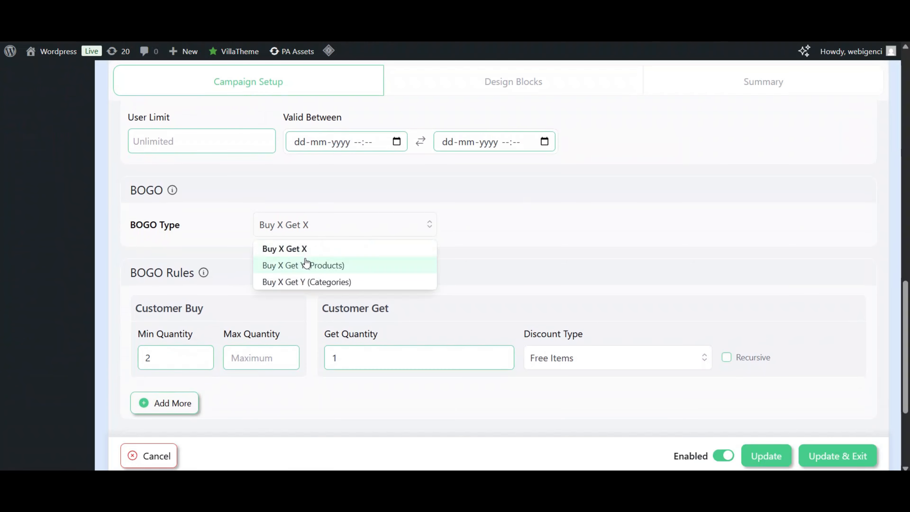
{"action": "left_click", "coordinate": [305, 266]}
- Select Aluminum Plant as the free product and save the campaign with Update & Exit
{"action": "scroll", "coordinate": [367, 256], "scroll_direction": "down", "scroll_amount": 2}
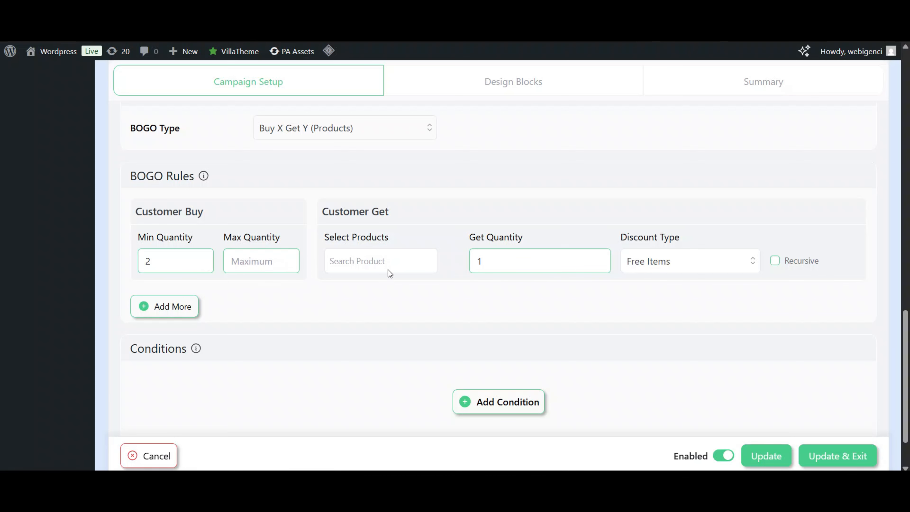
{"action": "left_click", "coordinate": [375, 257]}
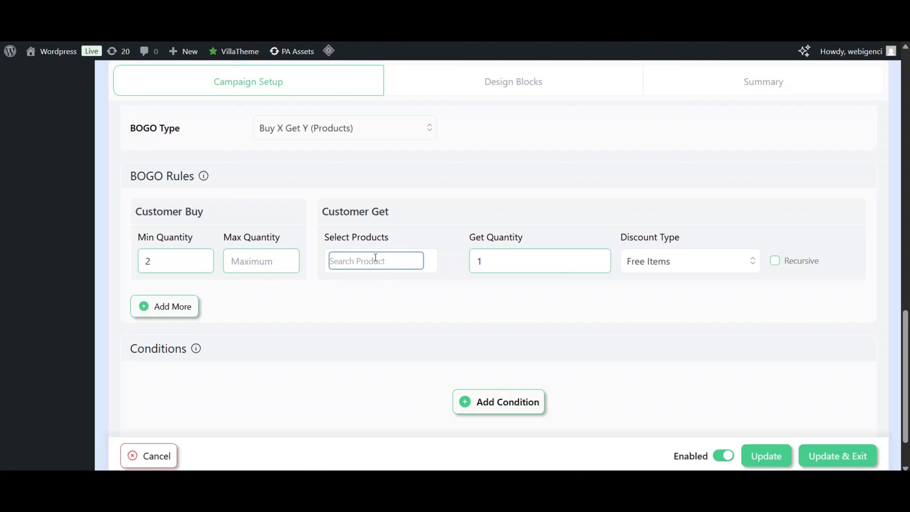
{"action": "type", "text": "alu"}
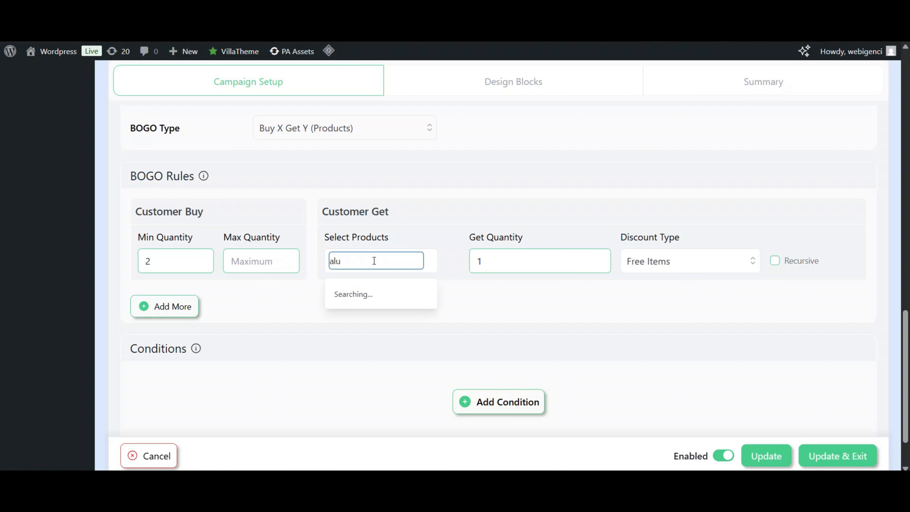
{"action": "left_click", "coordinate": [339, 305]}
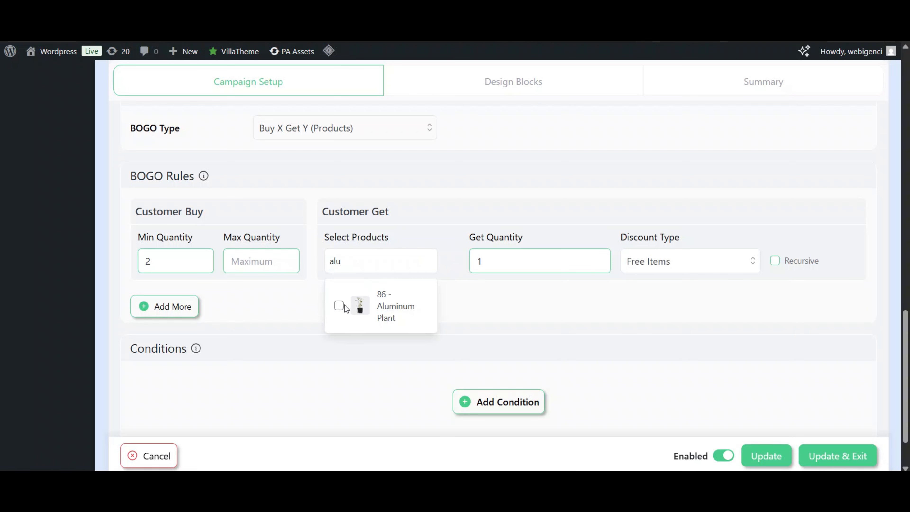
{"action": "left_click", "coordinate": [503, 326]}
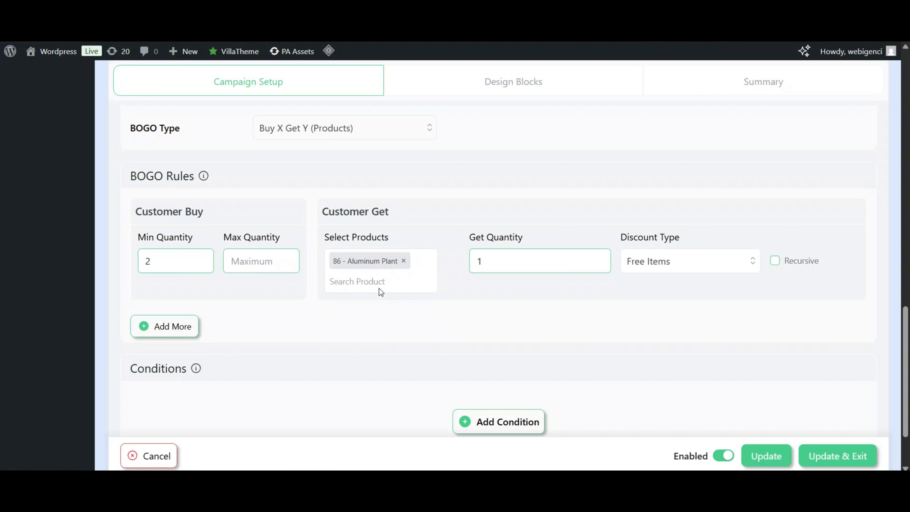
{"action": "scroll", "coordinate": [391, 294], "scroll_direction": "down", "scroll_amount": 2}
{"action": "left_click", "coordinate": [812, 416]}
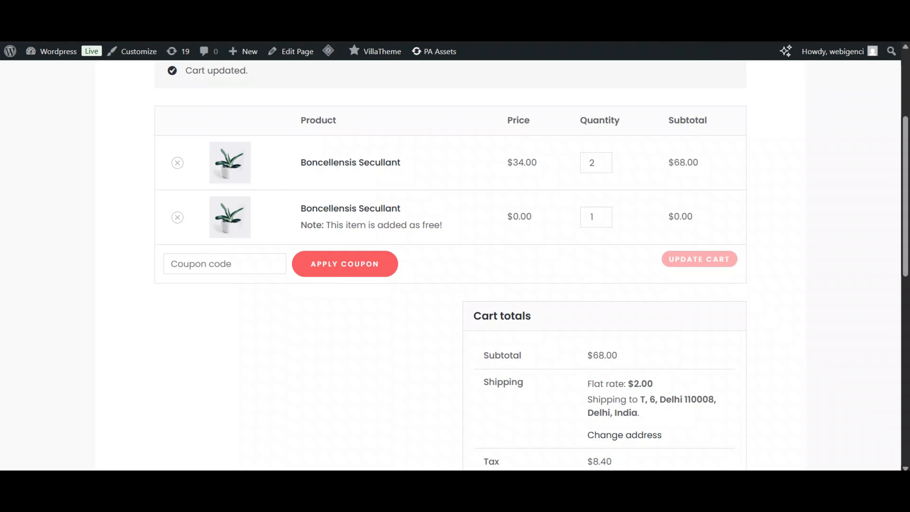
- Reload the cart to confirm Aluminum Plant is added free at $0.00, then return to Discount Campaigns
{"action": "key", "text": "F5"}
{"action": "scroll", "coordinate": [257, 69], "scroll_direction": "up", "scroll_amount": 1}
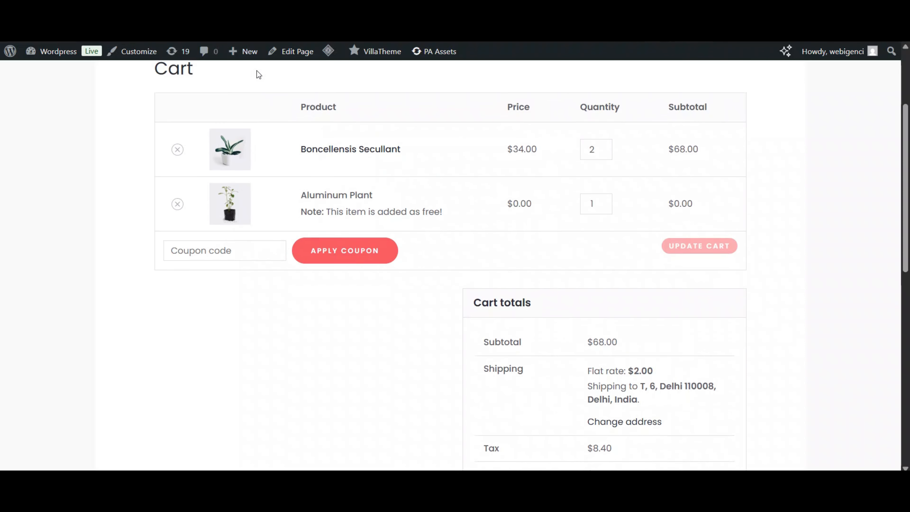
{"action": "left_click_drag", "start_coordinate": [302, 149], "coordinate": [444, 151]}
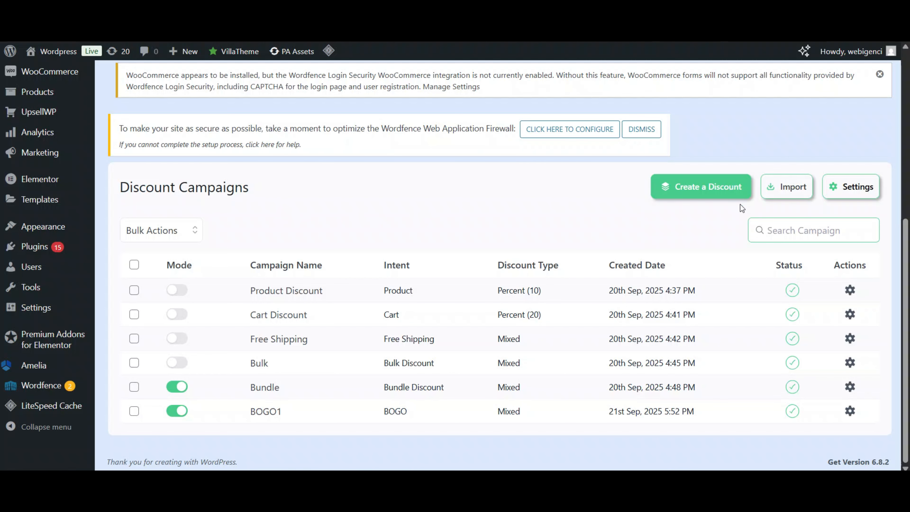
- Create a new discount campaign from the Discount Campaigns page, opening a blank setup form
{"action": "left_click", "coordinate": [700, 187]}
{"action": "scroll", "coordinate": [538, 226], "scroll_direction": "down", "scroll_amount": 2}
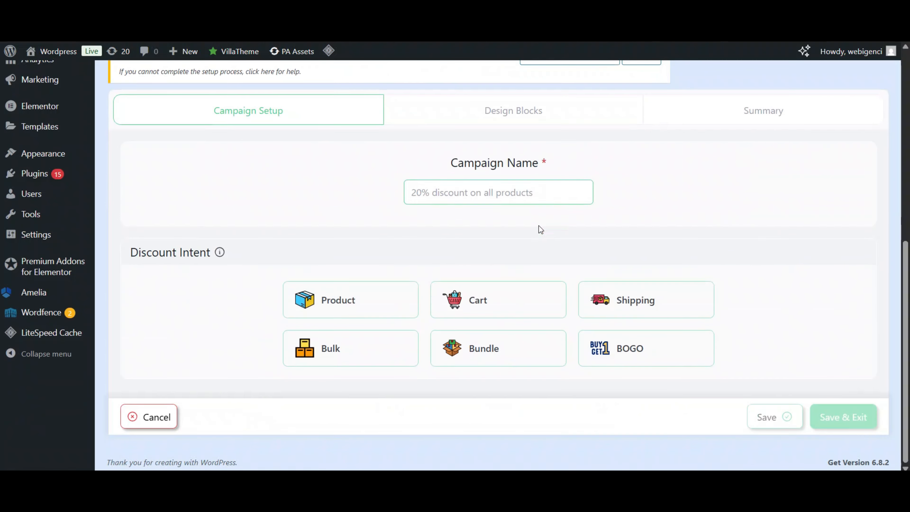